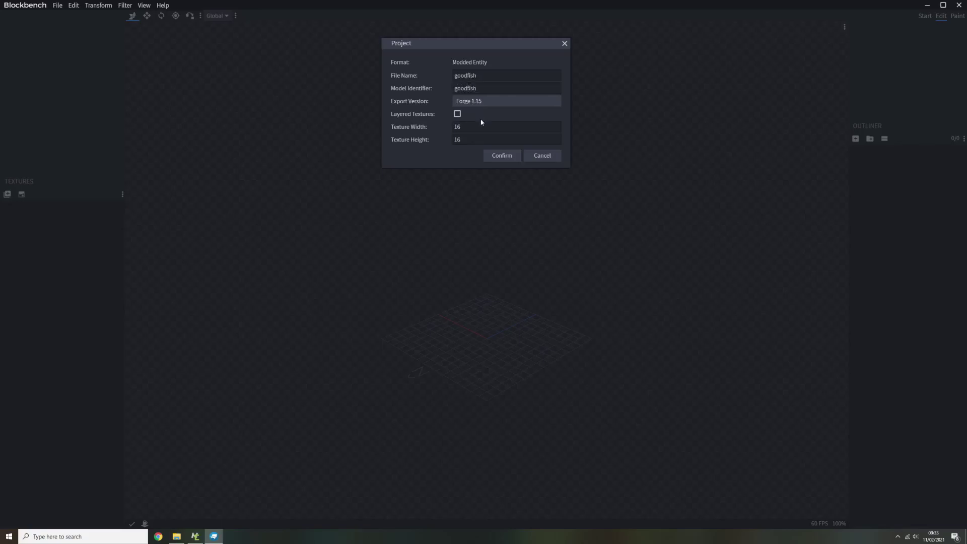
Confirm the goodfish project settings and add a group named body.
{"action": "left_click", "coordinate": [496, 158]}
{"action": "left_click", "coordinate": [870, 139]}
{"action": "key", "text": "Return"}
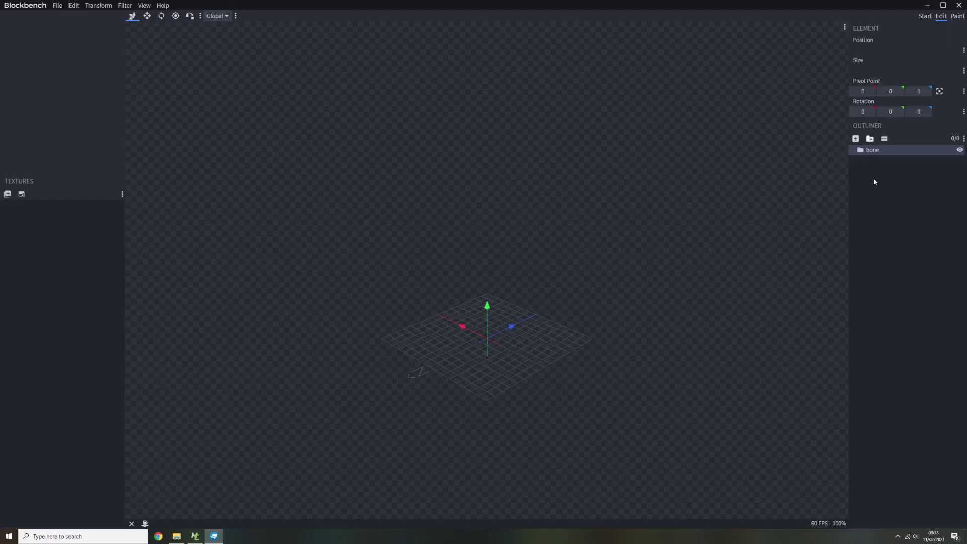
{"action": "double_click", "coordinate": [882, 150]}
{"action": "type", "text": "bo"}
Add a cube in the body group and resize it to 2 × 1 × 8 at position -1, 0, -5.
{"action": "left_click", "coordinate": [856, 139]}
{"action": "left_click_drag", "start_coordinate": [566, 341], "coordinate": [521, 354]}
{"action": "key", "text": "s"}
{"action": "scroll", "coordinate": [503, 345], "scroll_direction": "up", "scroll_amount": 4}
{"action": "left_click_drag", "start_coordinate": [608, 379], "coordinate": [398, 371]}
{"action": "mouse_move", "coordinate": [504, 366]}
{"action": "left_mouse_down"}
{"action": "mouse_move", "coordinate": [554, 364]}
{"action": "mouse_move", "coordinate": [522, 367]}
{"action": "left_mouse_up"}
{"action": "left_click_drag", "start_coordinate": [546, 408], "coordinate": [381, 388]}
{"action": "left_click_drag", "start_coordinate": [489, 381], "coordinate": [491, 388]}
{"action": "left_click_drag", "start_coordinate": [463, 352], "coordinate": [477, 348]}
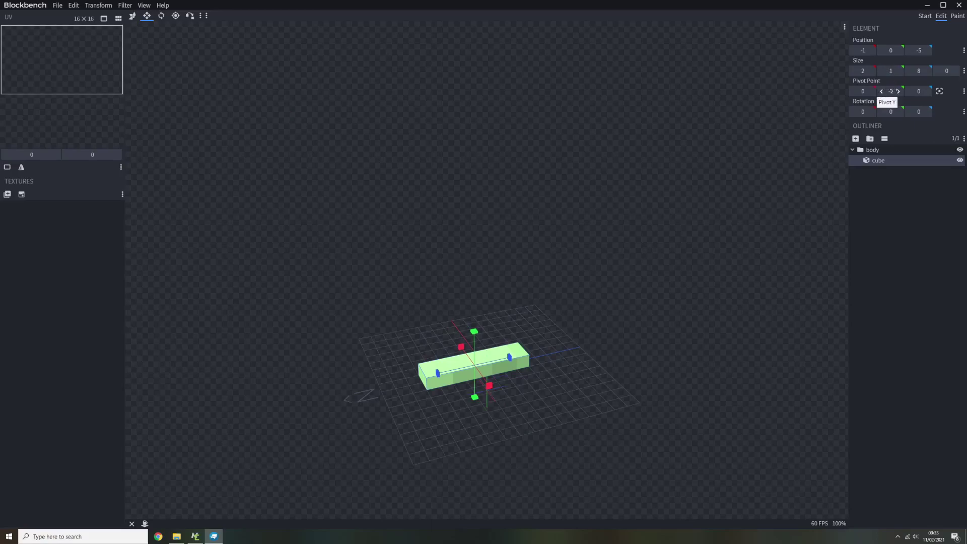
Try X positions of 0, 0.5, -0.5 and -1.5 for the body cube.
{"action": "left_click", "coordinate": [898, 92]}
{"action": "left_click", "coordinate": [899, 92]}
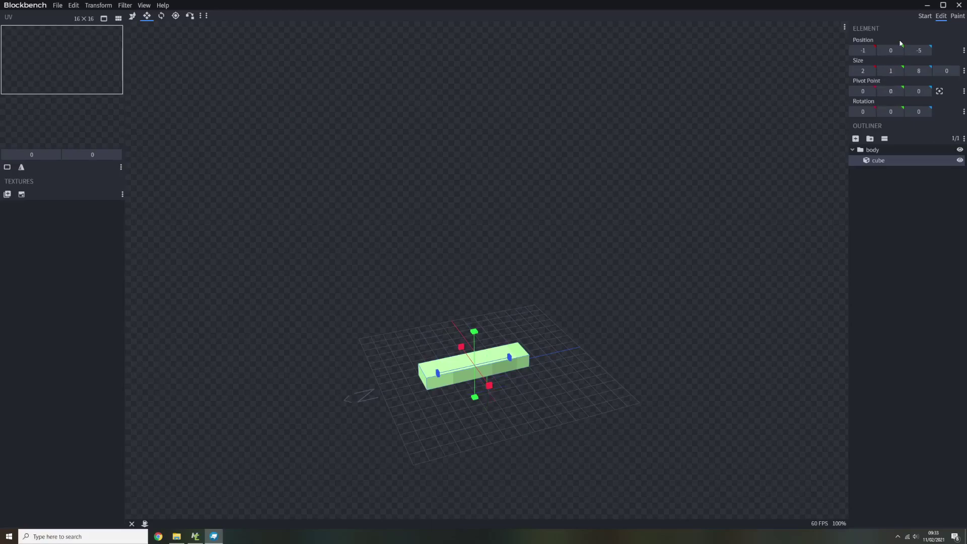
{"action": "left_click", "coordinate": [855, 51]}
{"action": "left_click", "coordinate": [872, 51]}
{"action": "left_click", "coordinate": [873, 50]}
{"action": "left_click", "coordinate": [861, 51]}
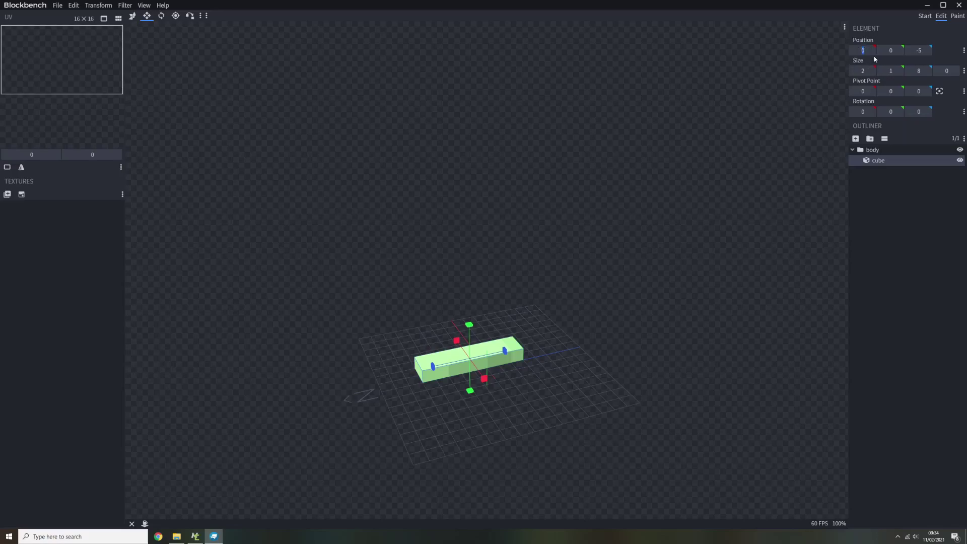
{"action": "left_click_drag", "start_coordinate": [509, 439], "coordinate": [626, 427]}
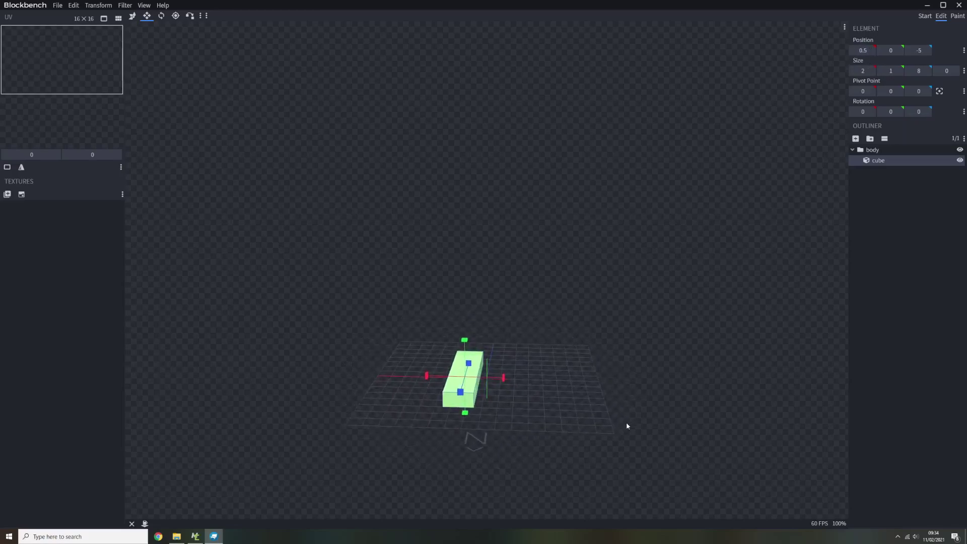
{"action": "left_click", "coordinate": [872, 51]}
{"action": "left_click", "coordinate": [854, 51]}
{"action": "left_click", "coordinate": [853, 51]}
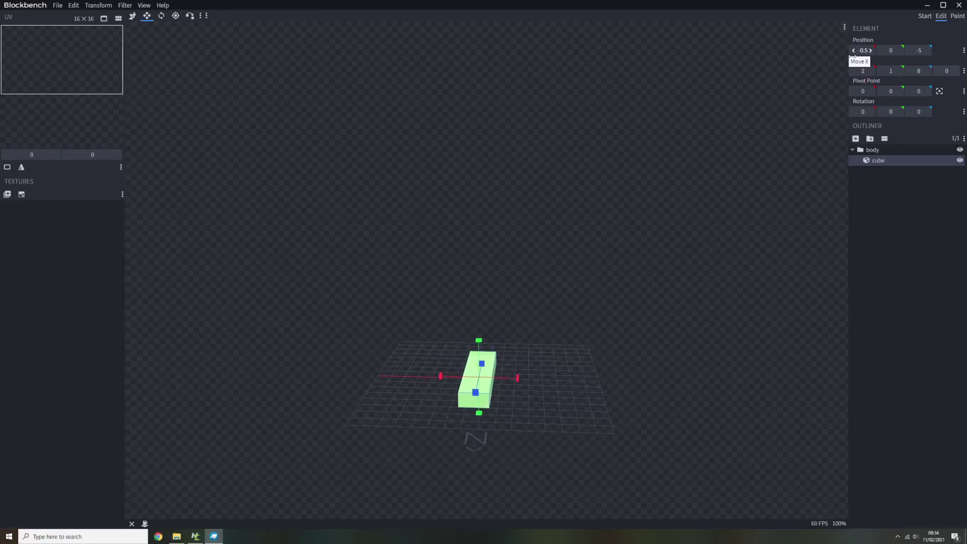
{"action": "left_click_drag", "start_coordinate": [604, 345], "coordinate": [613, 309]}
{"action": "left_click", "coordinate": [853, 51]}
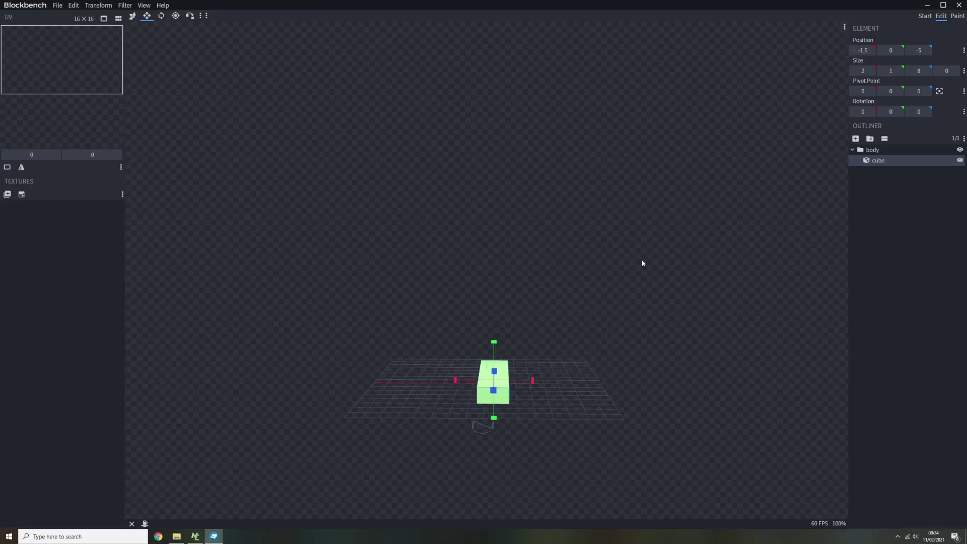
{"action": "left_click", "coordinate": [929, 332]}
{"action": "left_click_drag", "start_coordinate": [603, 419], "coordinate": [606, 437]}
{"action": "left_click", "coordinate": [509, 381]}
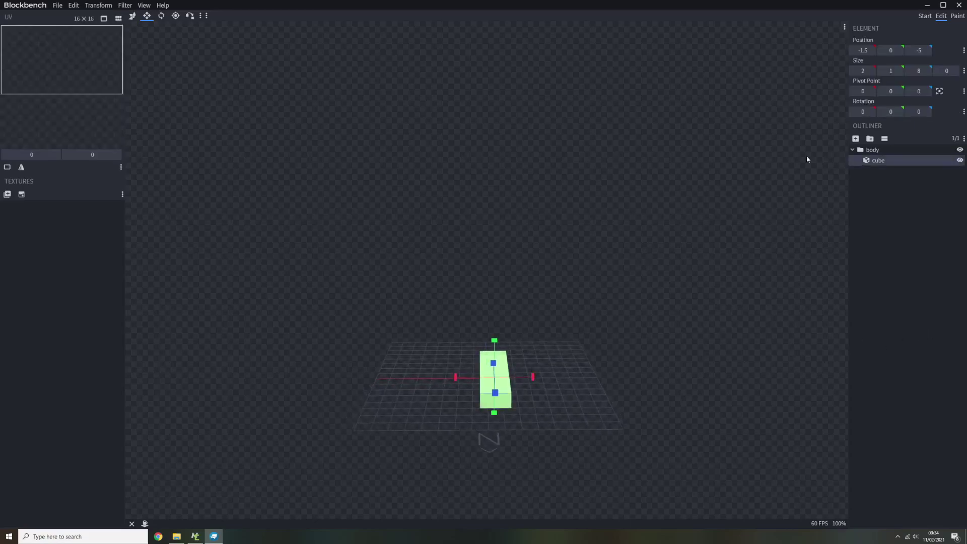
Set the body cube's X position to 1 and slide it along X onto the grid's centre.
{"action": "left_click", "coordinate": [864, 53]}
{"action": "type", "text": "1"}
{"action": "key", "text": "Return"}
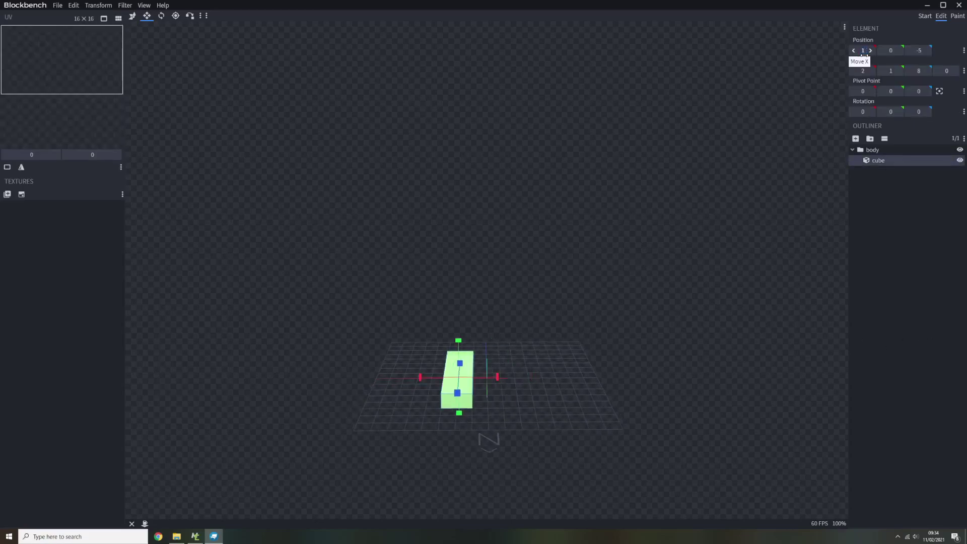
{"action": "key", "text": "v"}
{"action": "left_click_drag", "start_coordinate": [430, 380], "coordinate": [454, 382]}
Stretch the body cube upward to a height of 4 units.
{"action": "left_click_drag", "start_coordinate": [542, 426], "coordinate": [474, 304]}
{"action": "key", "text": "s"}
{"action": "left_click_drag", "start_coordinate": [670, 365], "coordinate": [783, 398]}
{"action": "left_click", "coordinate": [728, 365]}
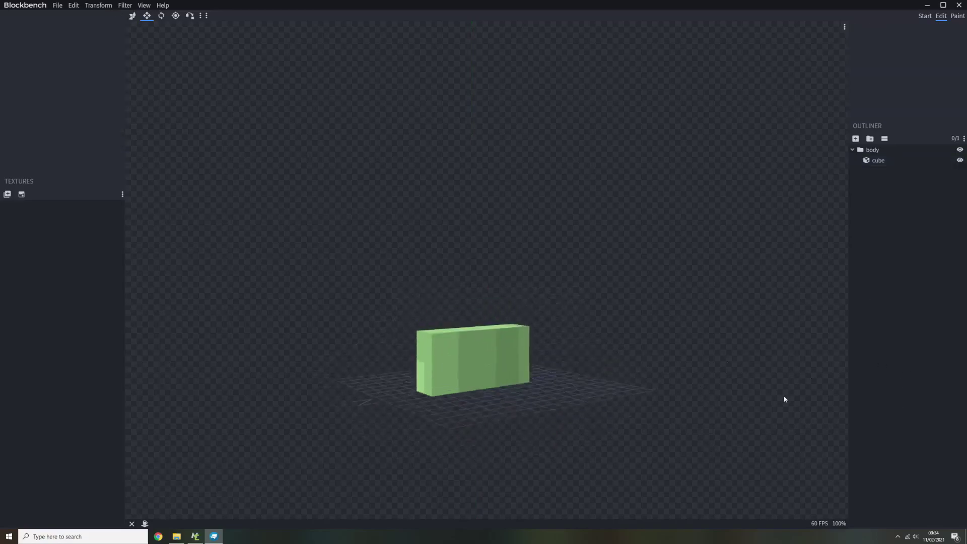
{"action": "left_click_drag", "start_coordinate": [708, 402], "coordinate": [529, 388]}
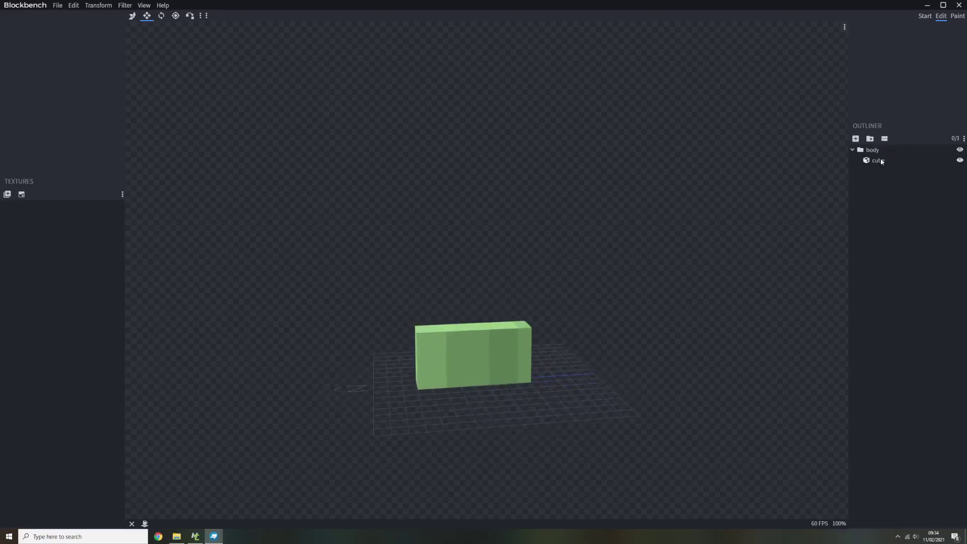
Add a second cube to the body group, size it 1 × 1 × 5 and place it on top of the body at 0, 4, -4.
{"action": "left_click", "coordinate": [856, 139]}
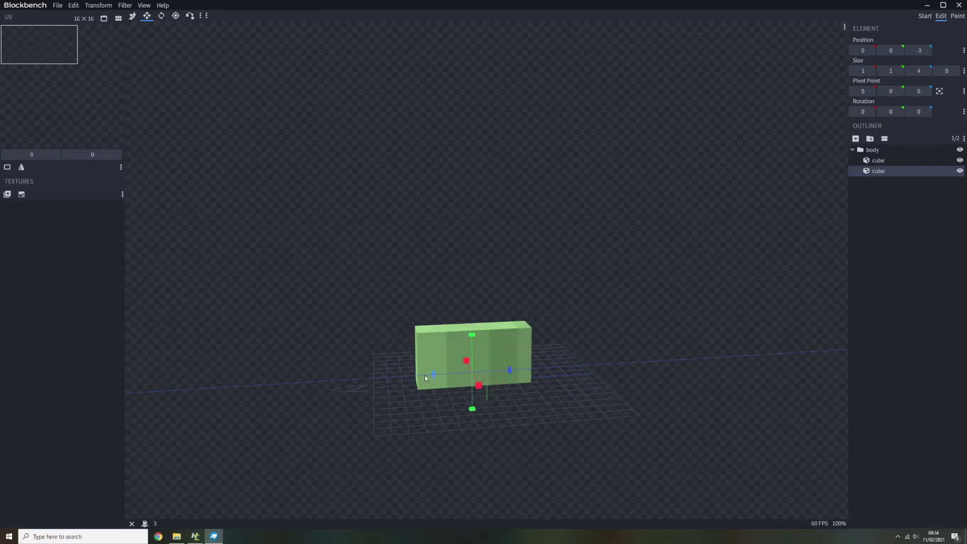
{"action": "left_click", "coordinate": [467, 373]}
{"action": "key", "text": "v"}
{"action": "key", "text": "s"}
{"action": "left_click", "coordinate": [897, 173]}
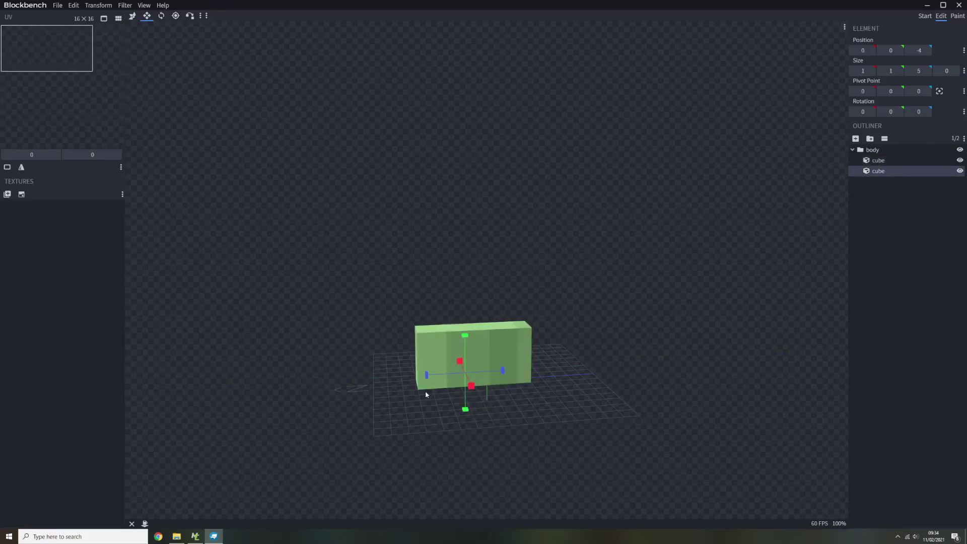
{"action": "key", "text": "v"}
{"action": "left_click_drag", "start_coordinate": [465, 336], "coordinate": [467, 292]}
{"action": "left_click_drag", "start_coordinate": [515, 433], "coordinate": [607, 434]}
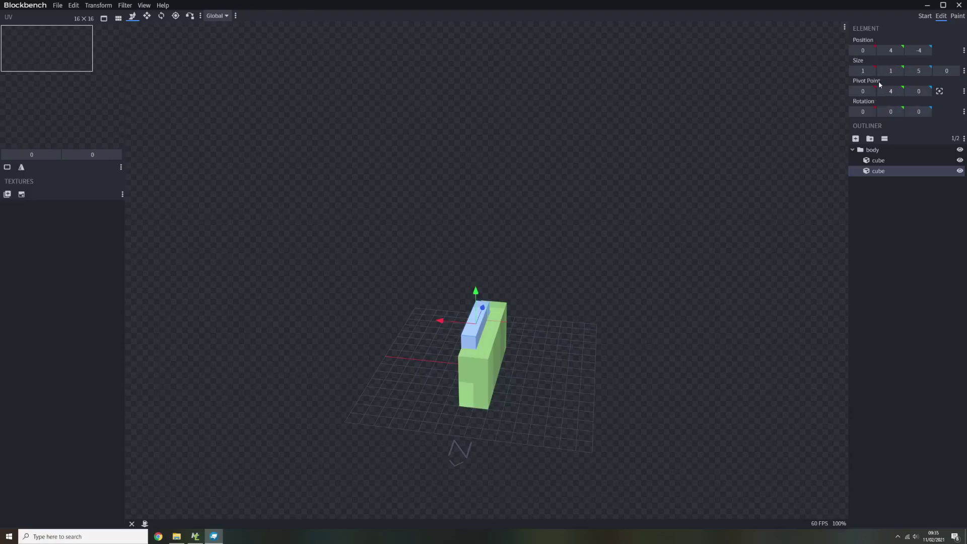
Flatten the cube on top of the body into a thin fin sized 0 × 1 × 6.
{"action": "key", "text": "s"}
{"action": "left_click_drag", "start_coordinate": [442, 322], "coordinate": [469, 328]}
{"action": "left_click_drag", "start_coordinate": [571, 367], "coordinate": [596, 277]}
{"action": "left_click", "coordinate": [899, 71]}
{"action": "left_click_drag", "start_coordinate": [627, 383], "coordinate": [577, 369]}
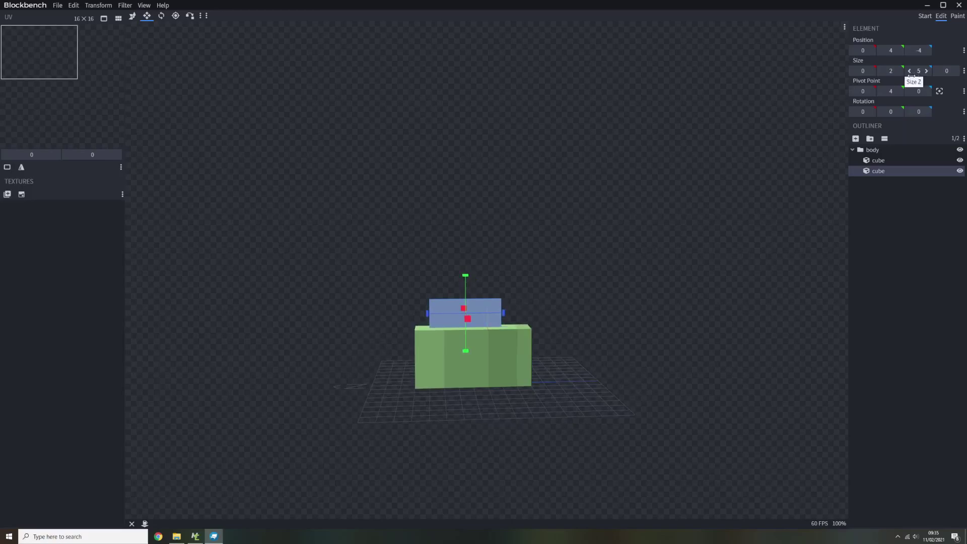
{"action": "left_click", "coordinate": [880, 71]}
{"action": "left_click_drag", "start_coordinate": [713, 248], "coordinate": [764, 281]}
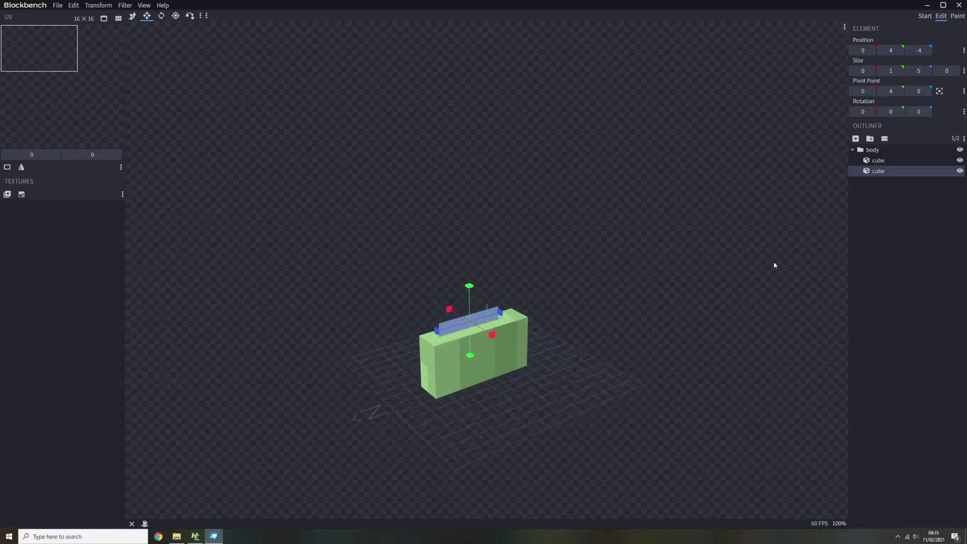
{"action": "left_click", "coordinate": [928, 72]}
{"action": "left_click_drag", "start_coordinate": [745, 197], "coordinate": [584, 167]}
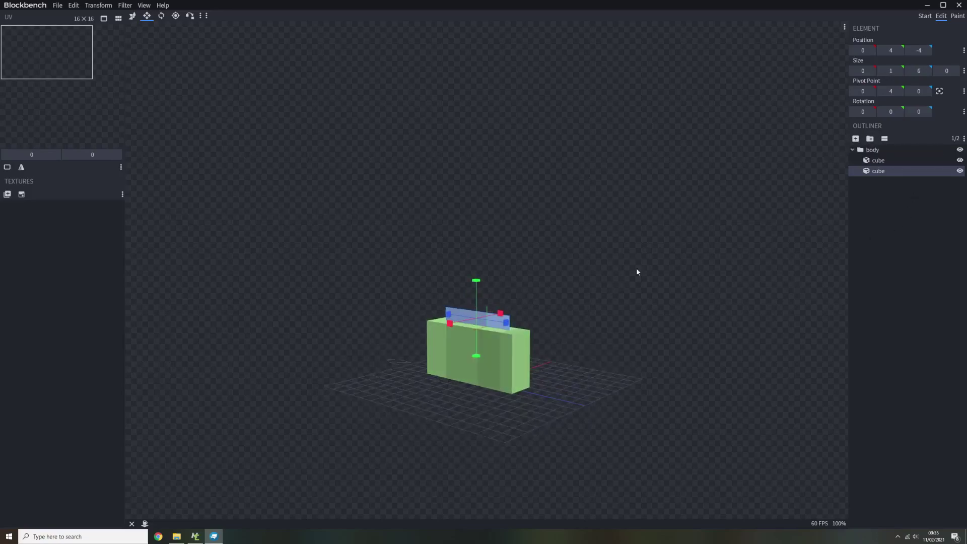
Duplicate the top fin and move the copy behind the body to Y 0, Z 3.
{"action": "right_click", "coordinate": [476, 321]}
{"action": "left_click", "coordinate": [483, 321]}
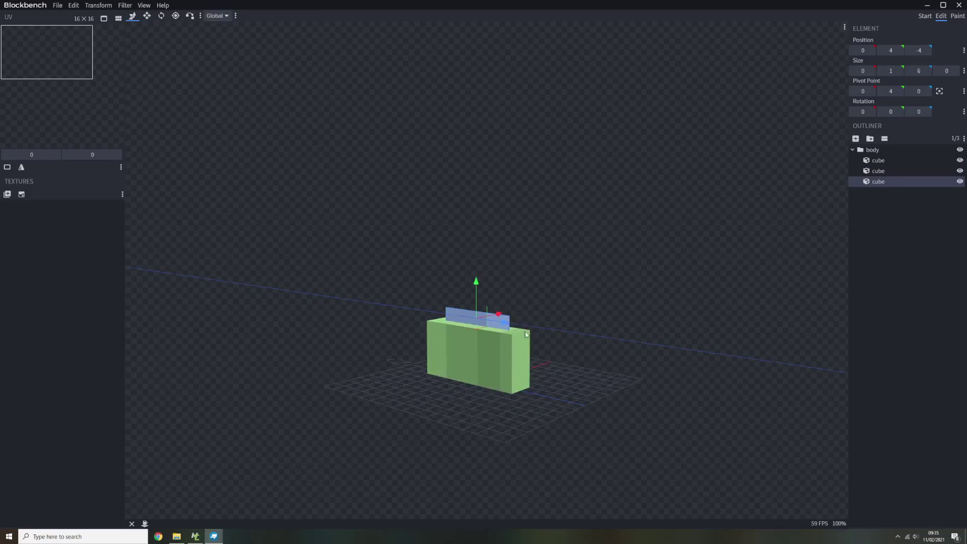
{"action": "left_click_drag", "start_coordinate": [519, 332], "coordinate": [595, 362]}
{"action": "left_click_drag", "start_coordinate": [560, 294], "coordinate": [558, 373]}
{"action": "left_click_drag", "start_coordinate": [632, 388], "coordinate": [606, 469]}
Shorten the rear fin piece to 3 units and raise it to Y 1.
{"action": "key", "text": "s"}
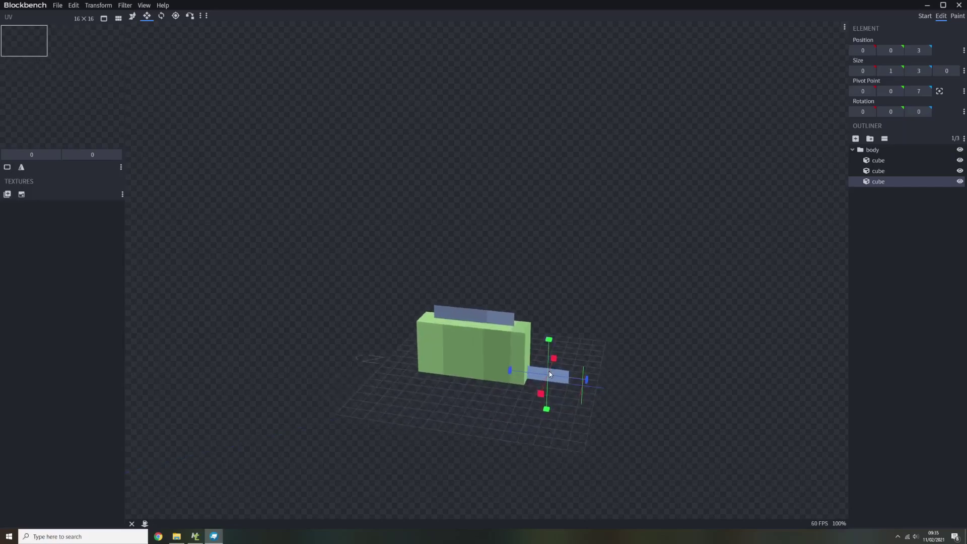
{"action": "key", "text": "v"}
{"action": "left_click_drag", "start_coordinate": [548, 370], "coordinate": [550, 346]}
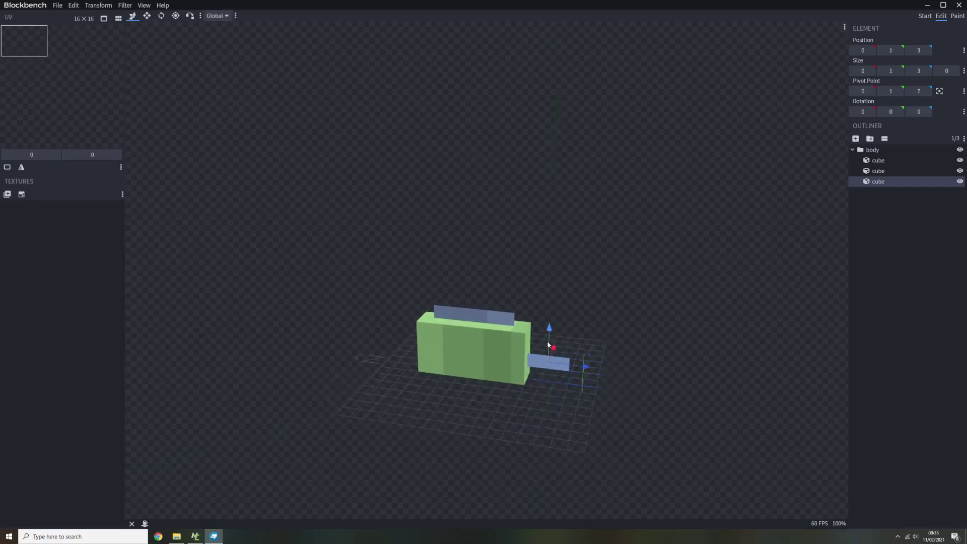
{"action": "left_click_drag", "start_coordinate": [657, 343], "coordinate": [629, 343]}
Take the rear fin cube out of the body group and put it in a new group named backfin.
{"action": "left_click_drag", "start_coordinate": [890, 181], "coordinate": [876, 244]}
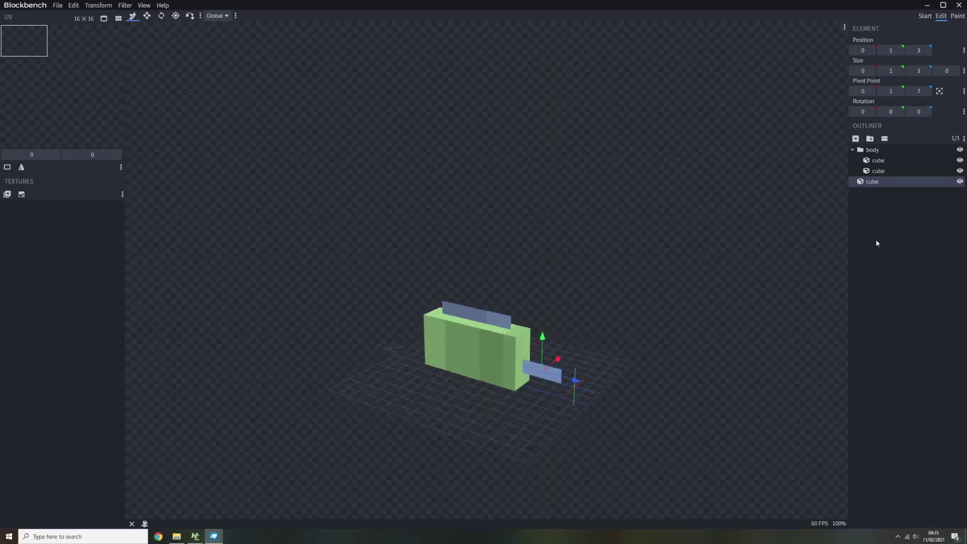
{"action": "left_click", "coordinate": [870, 138]}
{"action": "double_click", "coordinate": [886, 194]}
{"action": "type", "text": "backf"}
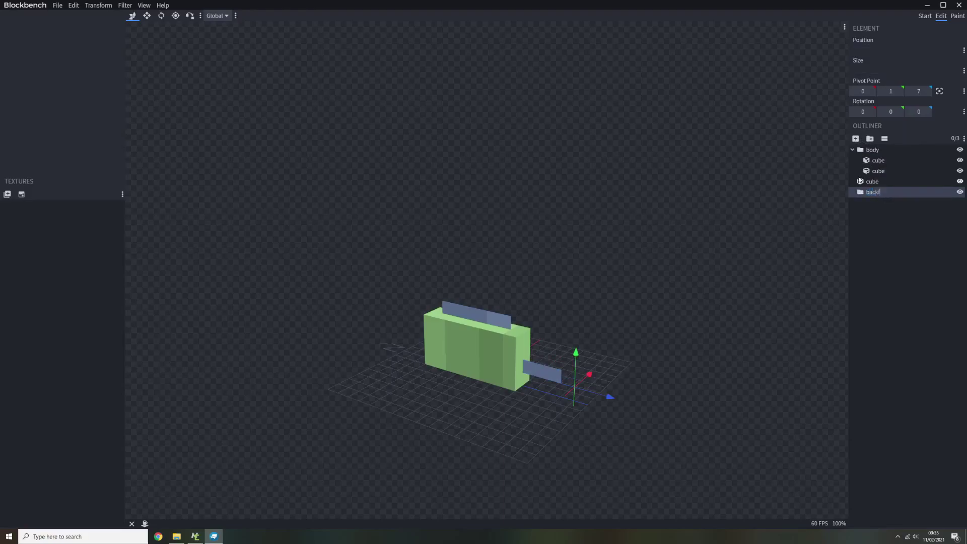
{"action": "left_click_drag", "start_coordinate": [886, 183], "coordinate": [878, 193]}
Shorten the backfin cube to a length of 2 units.
{"action": "left_click", "coordinate": [568, 374]}
{"action": "left_click_drag", "start_coordinate": [569, 373], "coordinate": [433, 397]}
{"action": "key", "text": "s"}
{"action": "left_click_drag", "start_coordinate": [438, 339], "coordinate": [438, 345]}
{"action": "left_click_drag", "start_coordinate": [514, 441], "coordinate": [461, 422]}
{"action": "scroll", "coordinate": [462, 422], "scroll_direction": "up", "scroll_amount": 5}
{"action": "key", "text": "v"}
{"action": "key", "text": "s"}
{"action": "mouse_move", "coordinate": [347, 421]}
{"action": "left_mouse_down"}
{"action": "mouse_move", "coordinate": [373, 426]}
{"action": "mouse_move", "coordinate": [313, 421]}
{"action": "mouse_move", "coordinate": [347, 385]}
{"action": "mouse_move", "coordinate": [360, 428]}
{"action": "left_mouse_up"}
Duplicate the backfin cube twice and place the copies diagonally behind it, one higher and one lower at Y 0, Z 5.
{"action": "right_click", "coordinate": [376, 425]}
{"action": "left_click", "coordinate": [391, 434]}
{"action": "key", "text": "v"}
{"action": "right_click", "coordinate": [362, 396]}
{"action": "left_click", "coordinate": [384, 410]}
{"action": "left_click_drag", "start_coordinate": [440, 486], "coordinate": [754, 446]}
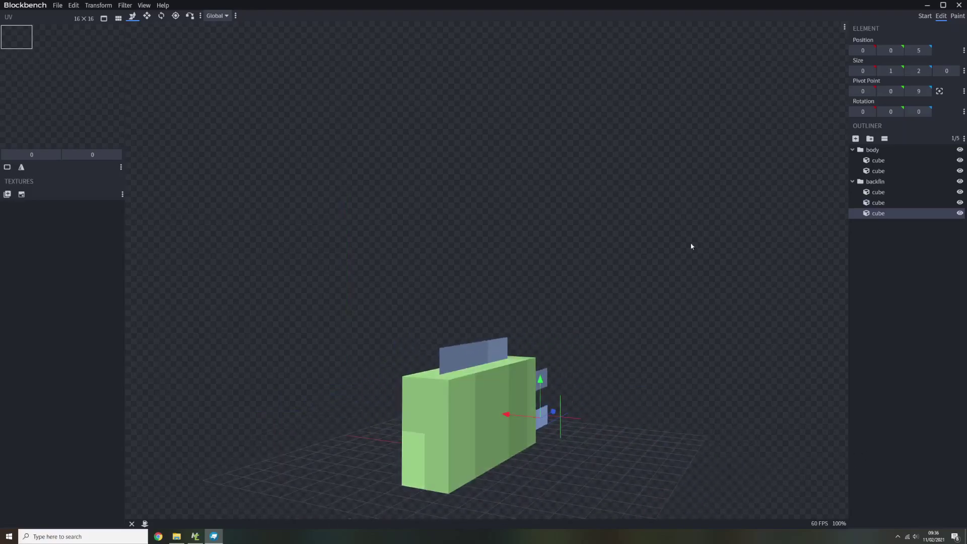
Duplicate the top fin and place the copy beside the body at -2, 2, -4.
{"action": "left_click_drag", "start_coordinate": [650, 361], "coordinate": [660, 402]}
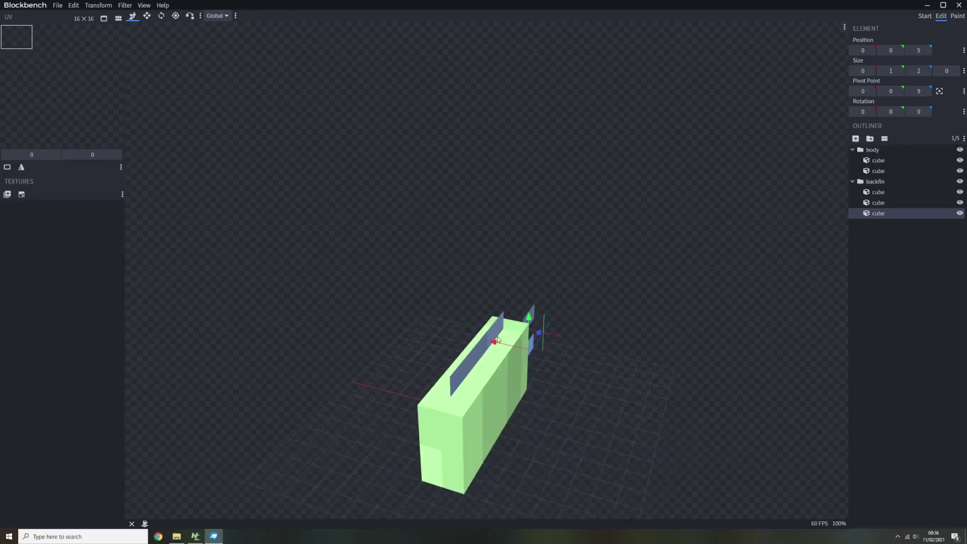
{"action": "right_click", "coordinate": [474, 355]}
{"action": "left_click", "coordinate": [494, 370]}
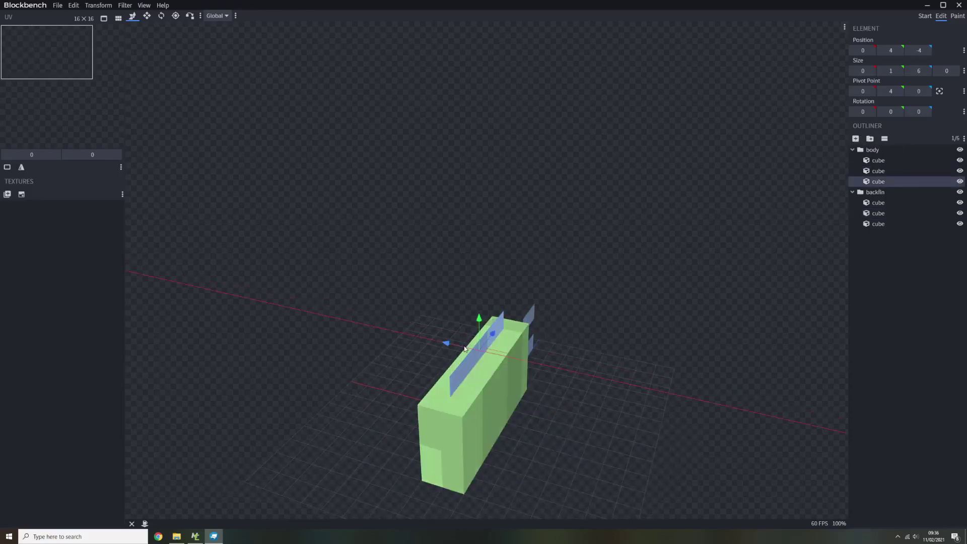
{"action": "left_click_drag", "start_coordinate": [643, 388], "coordinate": [488, 386]}
Move the side fin cube out of the body group to the outliner's root level.
{"action": "left_click", "coordinate": [888, 225]}
{"action": "left_click", "coordinate": [888, 213]}
{"action": "left_click", "coordinate": [888, 202]}
{"action": "left_click", "coordinate": [888, 182]}
{"action": "left_click_drag", "start_coordinate": [888, 182], "coordinate": [907, 297]}
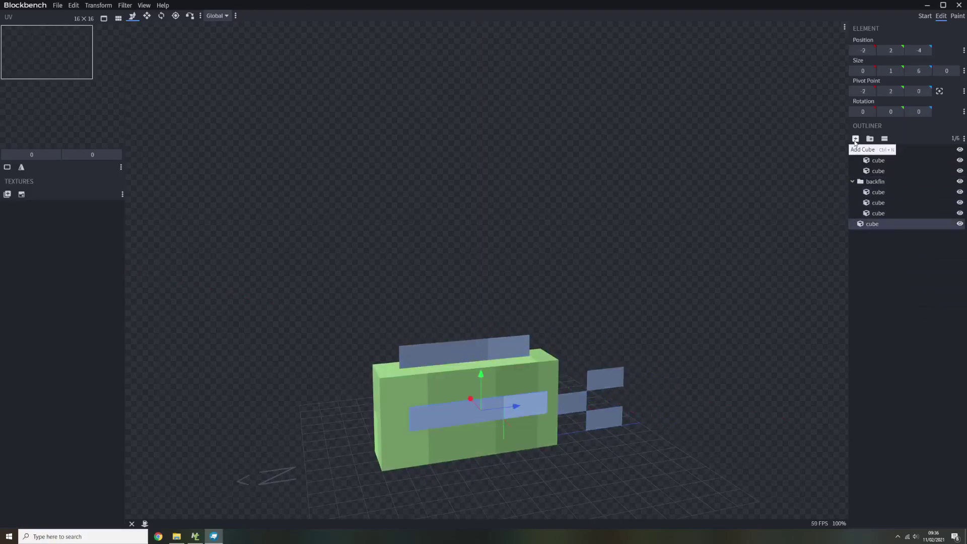
{"action": "left_click", "coordinate": [855, 138]}
{"action": "right_click", "coordinate": [858, 233]}
{"action": "left_click", "coordinate": [940, 244]}
{"action": "left_click", "coordinate": [940, 236]}
{"action": "key", "text": "Delete"}
Add an empty root-level group named rightfin.
{"action": "left_click", "coordinate": [856, 139]}
{"action": "left_click", "coordinate": [874, 141]}
{"action": "left_click", "coordinate": [883, 234]}
{"action": "key", "text": "Delete"}
{"action": "left_click", "coordinate": [883, 236]}
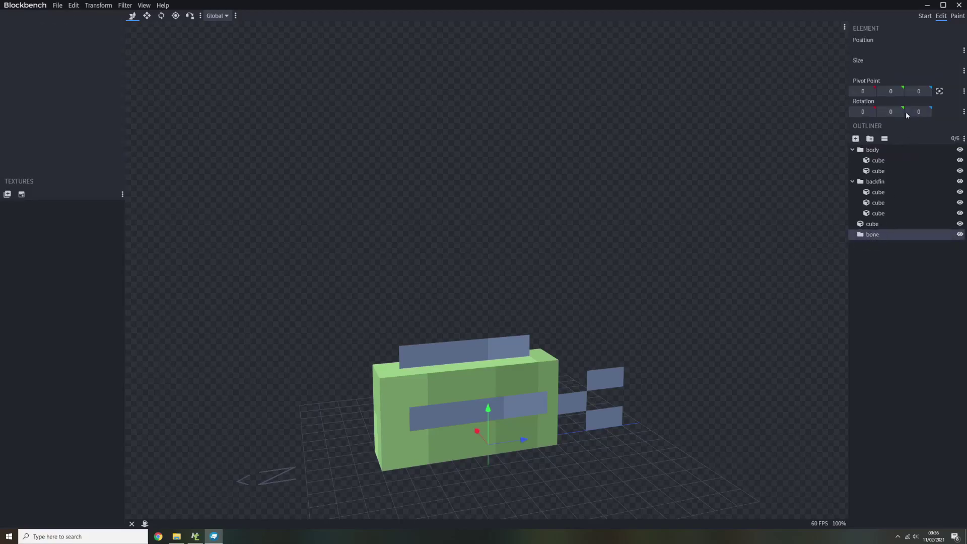
{"action": "double_click", "coordinate": [872, 235]}
{"action": "type", "text": "rightfin"}
{"action": "left_click", "coordinate": [819, 324]}
Shorten the side fin to a length of 3 units and slide it back to Z -2.
{"action": "left_click_drag", "start_coordinate": [819, 324], "coordinate": [467, 373]}
{"action": "left_click", "coordinate": [474, 373]}
{"action": "key", "text": "s"}
{"action": "left_click_drag", "start_coordinate": [529, 420], "coordinate": [550, 461]}
{"action": "key", "text": "v"}
{"action": "key", "text": "s"}
{"action": "key", "text": "v"}
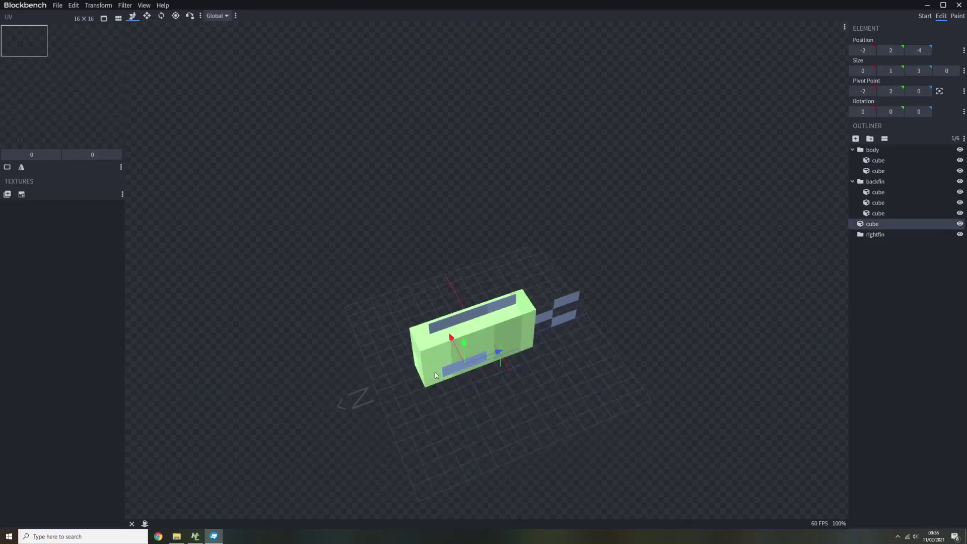
{"action": "left_click_drag", "start_coordinate": [497, 352], "coordinate": [592, 382]}
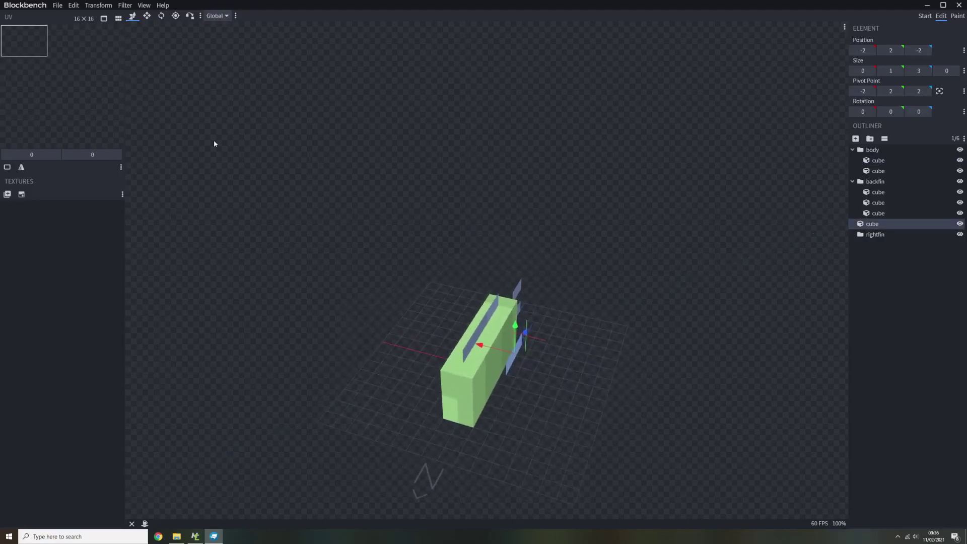
Rotate the side fin by -17.5 degrees about the Y axis so it angles away from the body.
{"action": "left_click", "coordinate": [161, 15]}
{"action": "left_click_drag", "start_coordinate": [527, 358], "coordinate": [524, 358]}
{"action": "scroll", "coordinate": [576, 397], "scroll_direction": "up", "scroll_amount": 5}
{"action": "left_click_drag", "start_coordinate": [617, 421], "coordinate": [556, 454]}
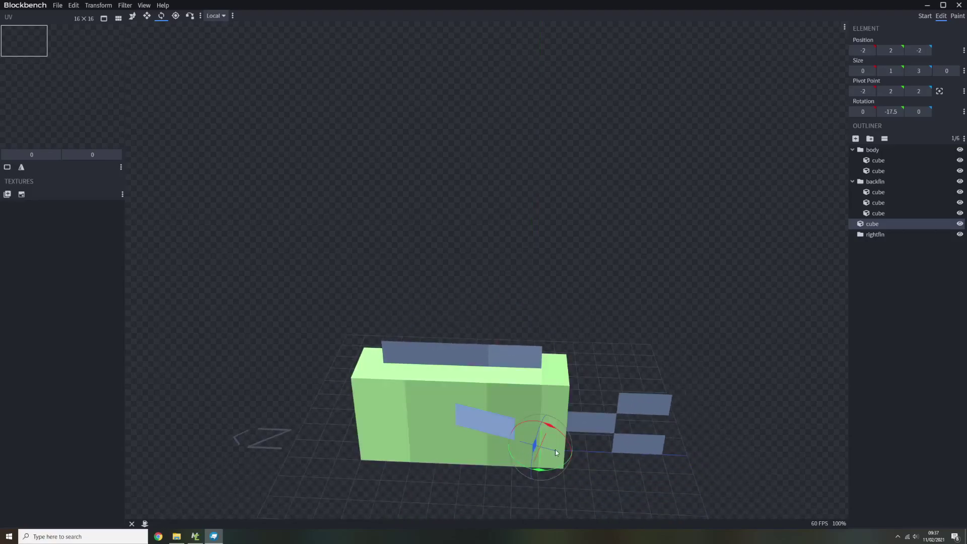
Duplicate the angled side fin and move the copy across the body to X 0.
{"action": "right_click", "coordinate": [499, 426]}
{"action": "left_click", "coordinate": [513, 438]}
{"action": "left_click_drag", "start_coordinate": [609, 335], "coordinate": [544, 334]}
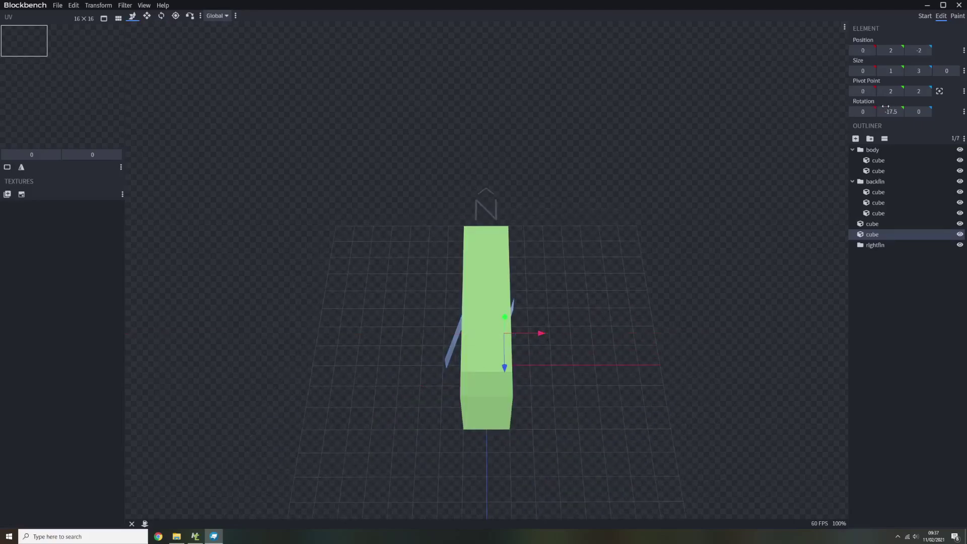
Reverse the copied fin's Y rotation and move it outward against the body's opposite side.
{"action": "left_click_drag", "start_coordinate": [893, 111], "coordinate": [889, 111]}
{"action": "key", "text": "Return"}
{"action": "left_click_drag", "start_coordinate": [507, 333], "coordinate": [552, 334]}
{"action": "left_click_drag", "start_coordinate": [512, 266], "coordinate": [504, 403]}
{"action": "left_click", "coordinate": [852, 276]}
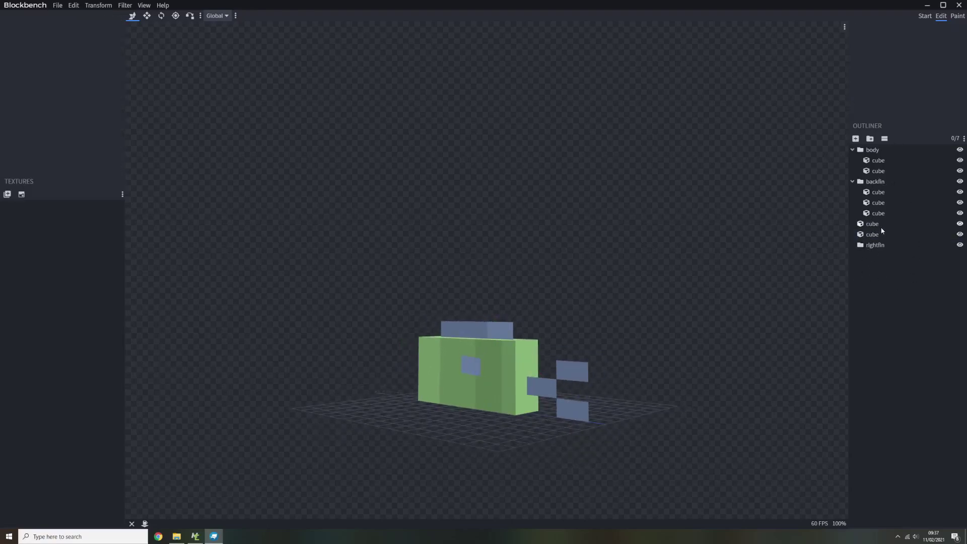
Move the angled fin cube at X -2 into the rightfin group.
{"action": "left_click_drag", "start_coordinate": [870, 249], "coordinate": [871, 287]}
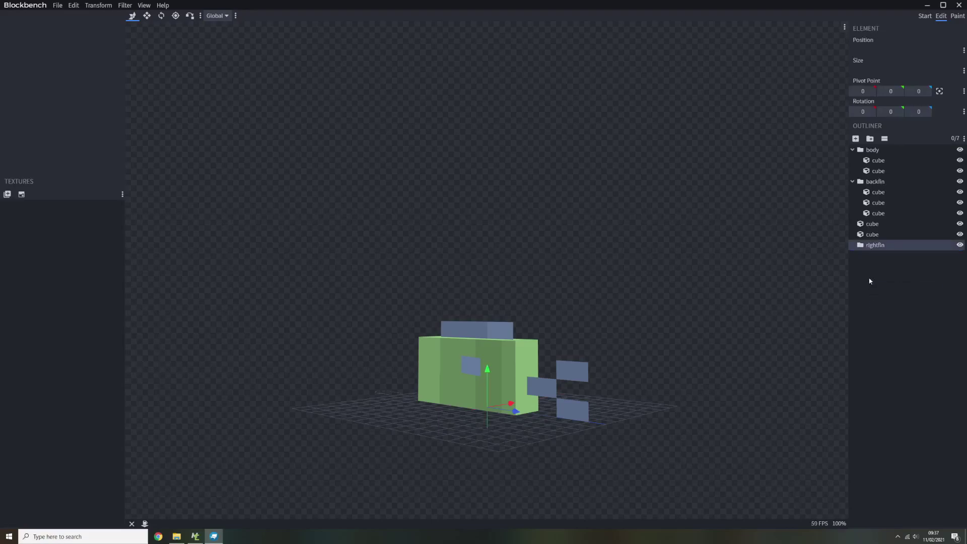
{"action": "left_click", "coordinate": [870, 225]}
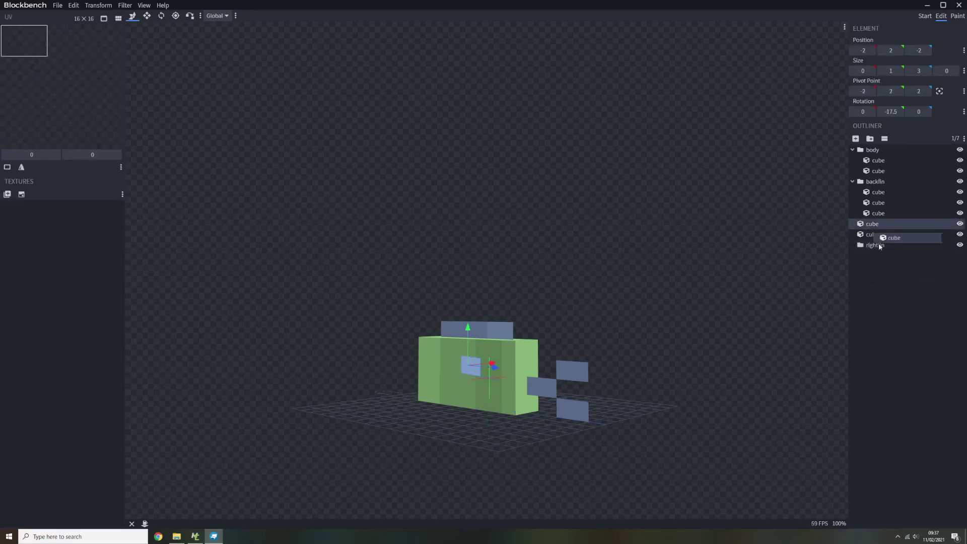
{"action": "left_click_drag", "start_coordinate": [878, 246], "coordinate": [877, 244]}
Create a group named leftfin and move the remaining ungrouped fin cube into it.
{"action": "left_click", "coordinate": [870, 138]}
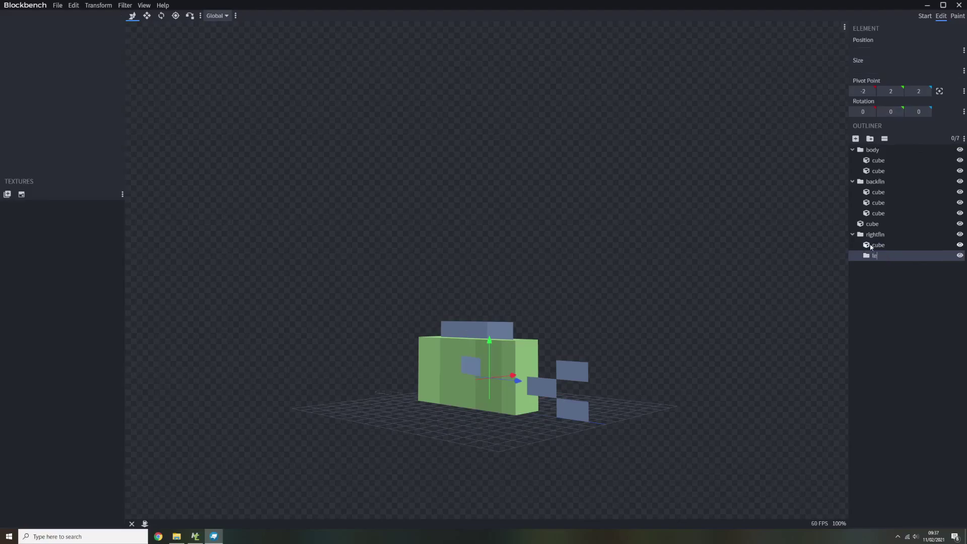
{"action": "left_click", "coordinate": [887, 271]}
{"action": "mouse_move", "coordinate": [878, 245]}
{"action": "left_mouse_down"}
{"action": "mouse_move", "coordinate": [892, 246]}
{"action": "mouse_move", "coordinate": [888, 257]}
{"action": "left_mouse_up"}
{"action": "left_click_drag", "start_coordinate": [786, 332], "coordinate": [568, 350]}
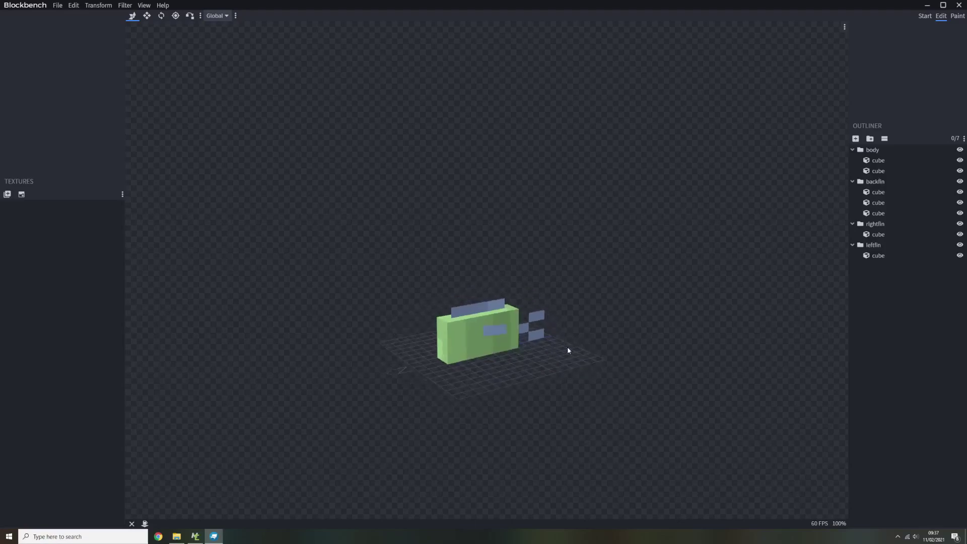
Select all cubes and generate a compressed template texture named goodfish with power-of-2 size and resolution 16.
{"action": "right_click", "coordinate": [895, 283]}
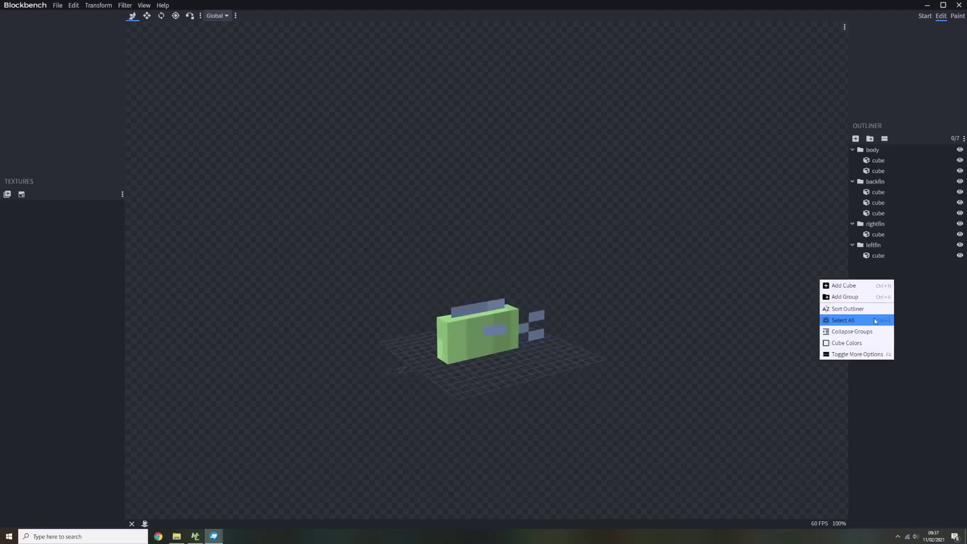
{"action": "left_click", "coordinate": [869, 326]}
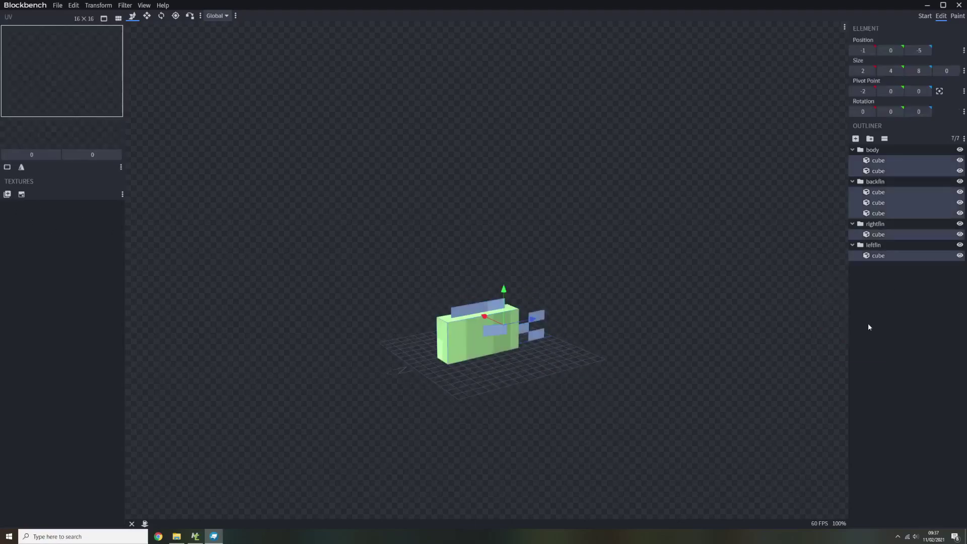
{"action": "left_click", "coordinate": [16, 199]}
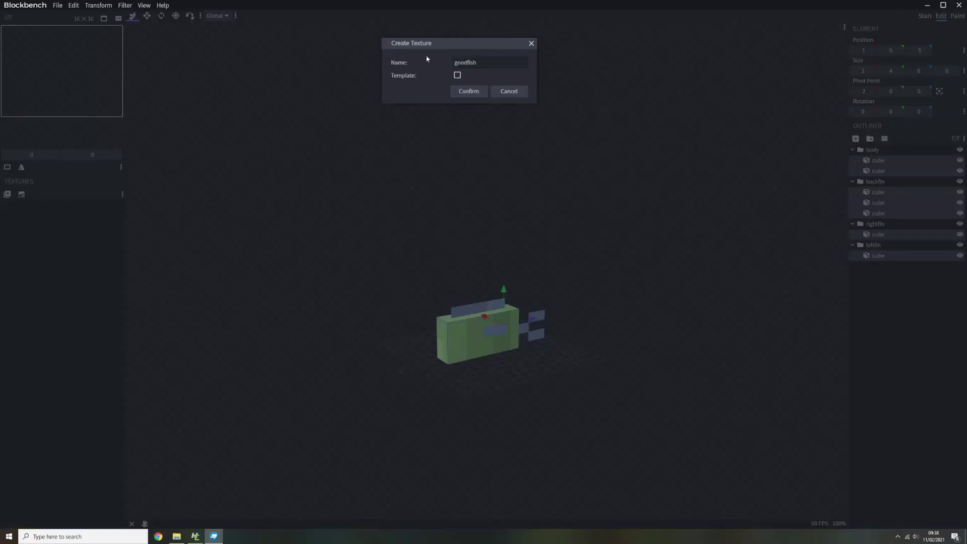
{"action": "left_click", "coordinate": [466, 91]}
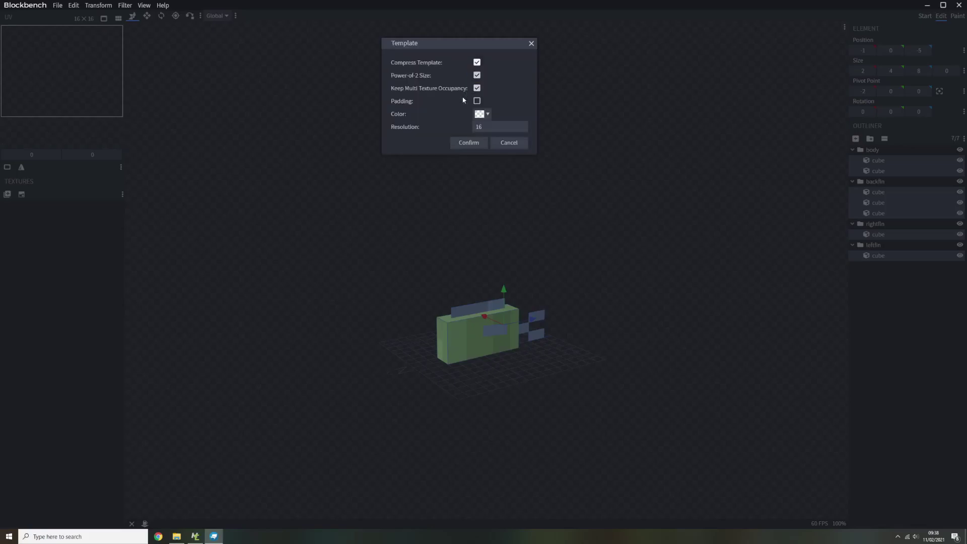
{"action": "left_click", "coordinate": [462, 144]}
{"action": "left_click_drag", "start_coordinate": [438, 255], "coordinate": [593, 277]}
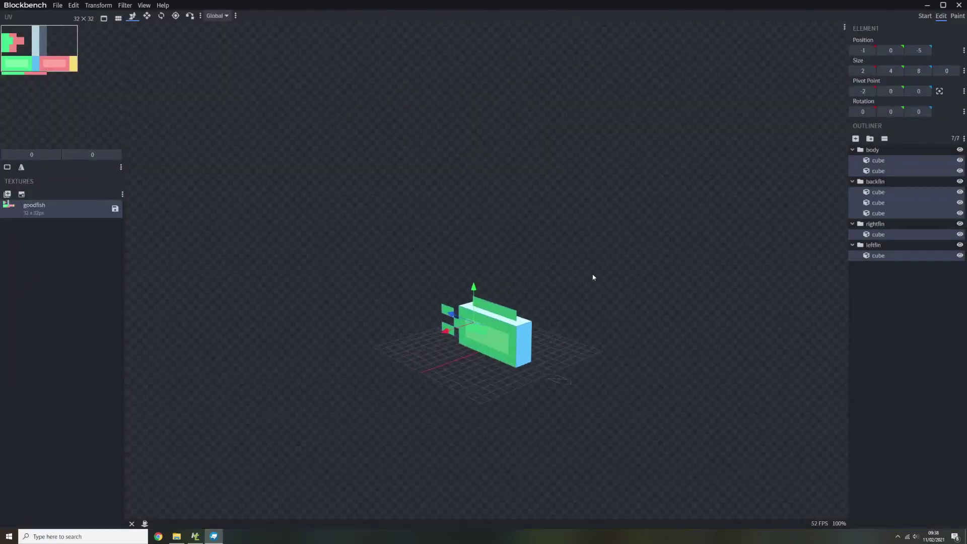
Save the goodfish texture to disk as goodfish.png.
{"action": "right_click", "coordinate": [43, 212]}
{"action": "left_click", "coordinate": [63, 262]}
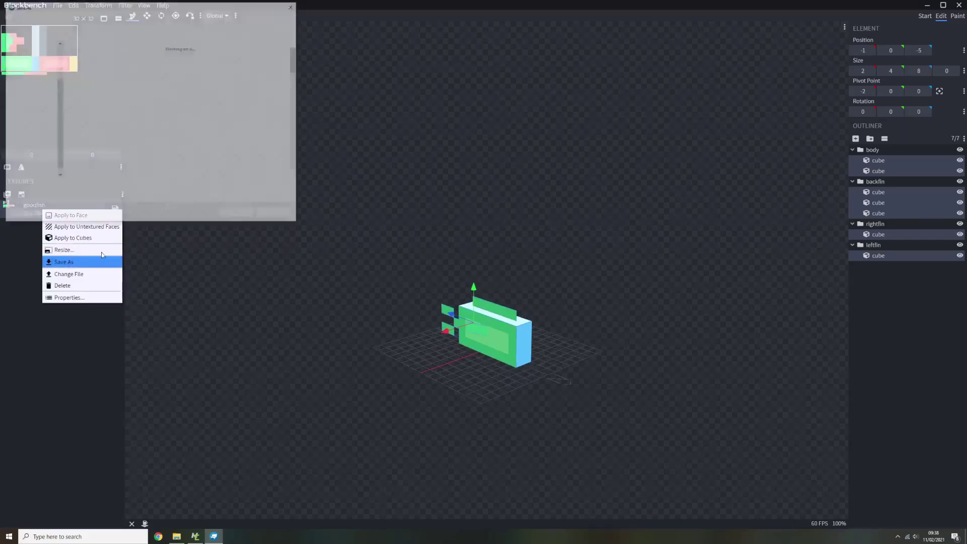
{"action": "left_click", "coordinate": [228, 216]}
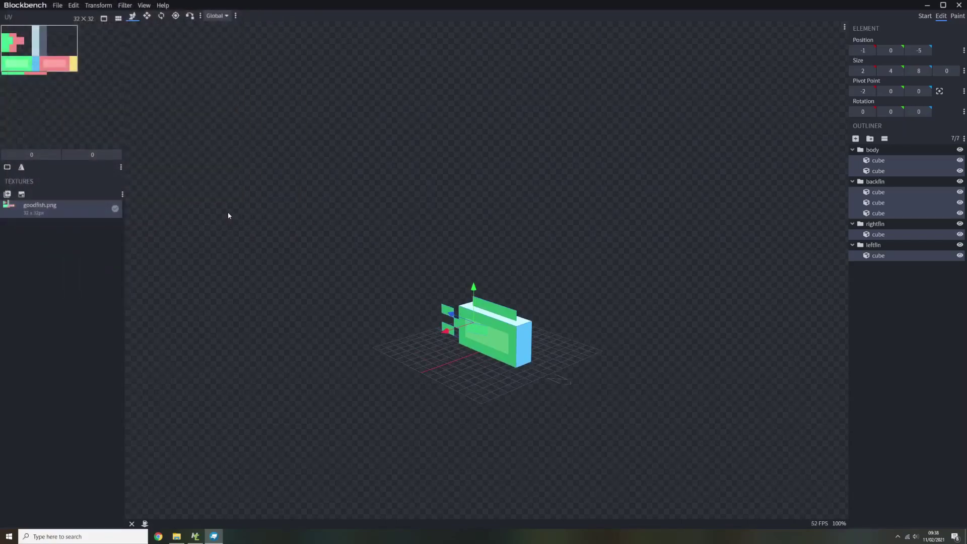
Open goodfish.png from the Tutorial folder in paint.net and enlarge the texture for editing.
{"action": "left_click", "coordinate": [173, 537]}
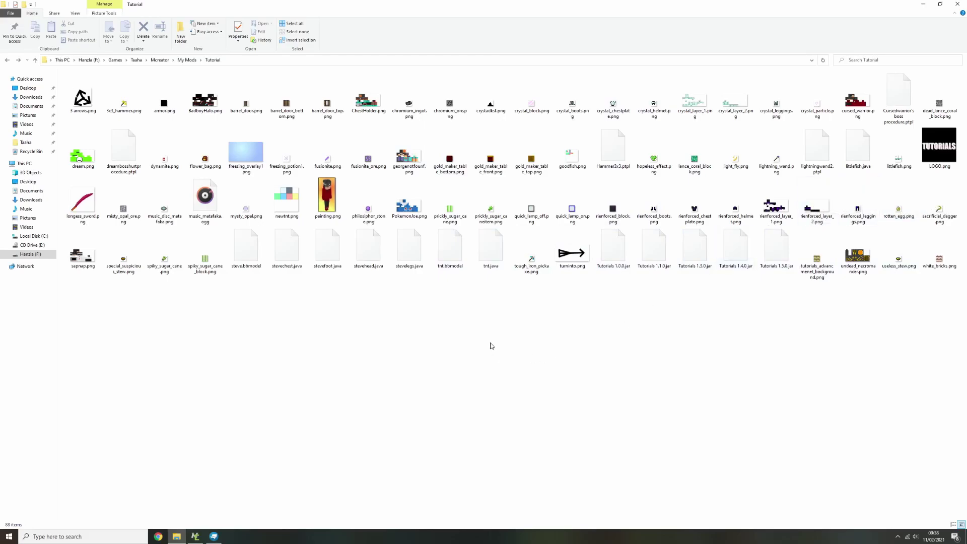
{"action": "left_click", "coordinate": [582, 149]}
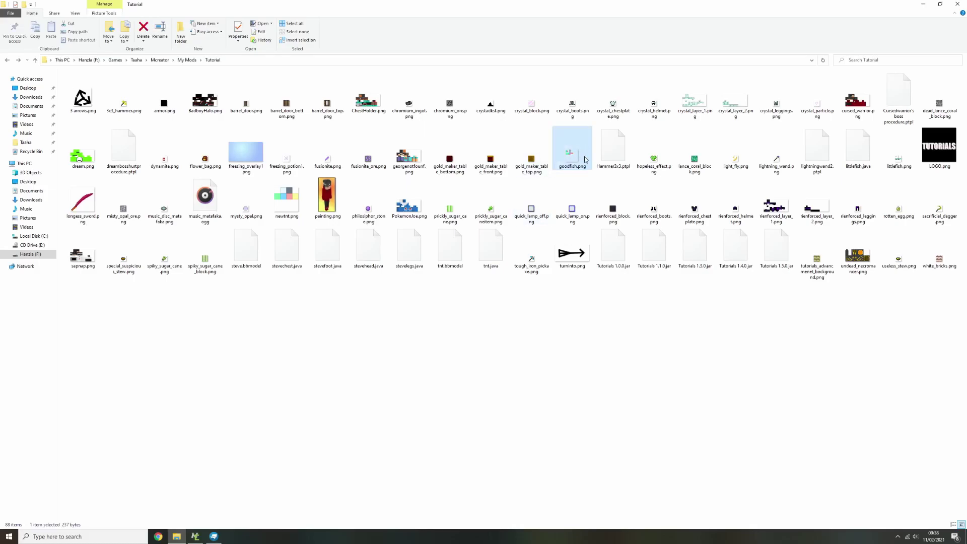
{"action": "double_click", "coordinate": [586, 160]}
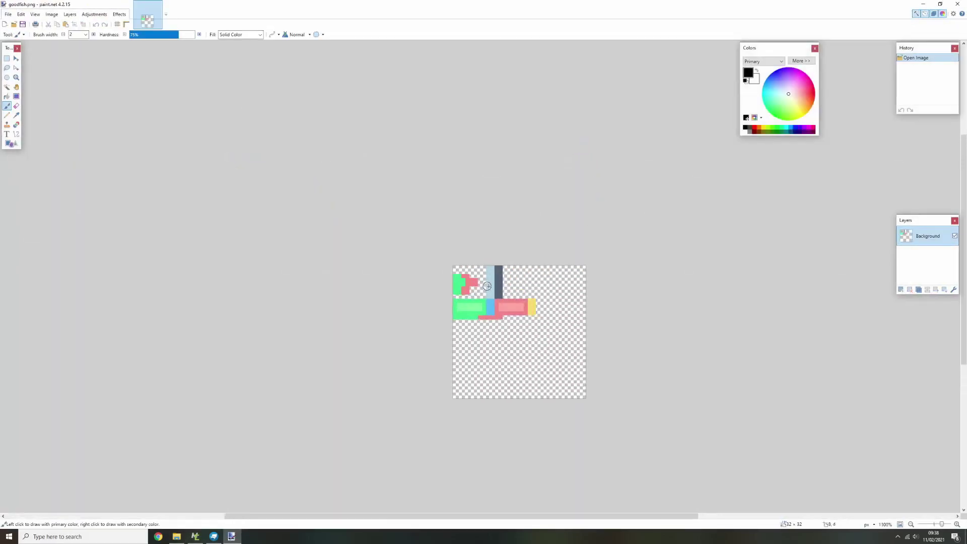
{"action": "scroll", "coordinate": [485, 286], "scroll_direction": "up", "scroll_amount": 8, "text": "ctrl"}
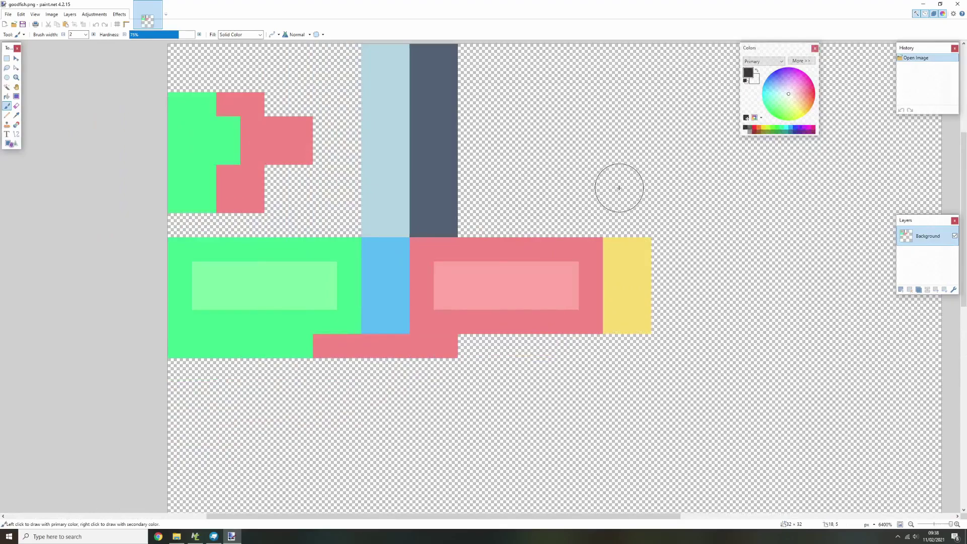
Select all coloured regions of the fish texture together with the Magic Wand.
{"action": "left_click", "coordinate": [6, 87]}
{"action": "left_click", "coordinate": [186, 129]}
{"action": "left_click", "coordinate": [250, 129]}
{"action": "left_click", "coordinate": [195, 142], "text": "ctrl"}
{"action": "left_click", "coordinate": [332, 320], "text": "ctrl"}
{"action": "left_click", "coordinate": [397, 297], "text": "ctrl"}
{"action": "left_click", "coordinate": [470, 273], "text": "ctrl"}
{"action": "left_click", "coordinate": [437, 180], "text": "ctrl"}
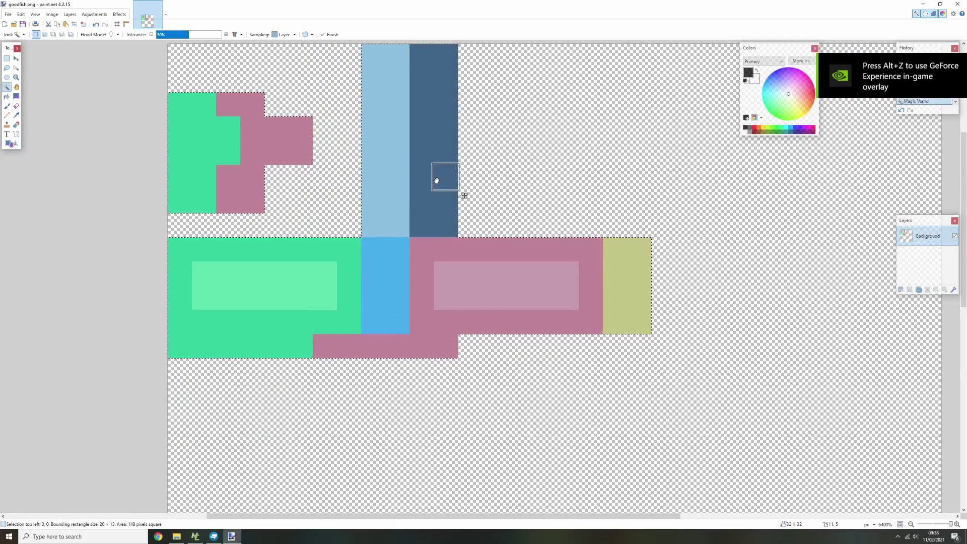
{"action": "scroll", "coordinate": [436, 181], "scroll_direction": "down", "scroll_amount": 5, "text": "ctrl"}
{"action": "scroll", "coordinate": [414, 242], "scroll_direction": "up", "scroll_amount": 1, "text": "ctrl"}
Fill the selected texture regions with black, save goodfish.png and check the model in Blockbench.
{"action": "left_click", "coordinate": [7, 96]}
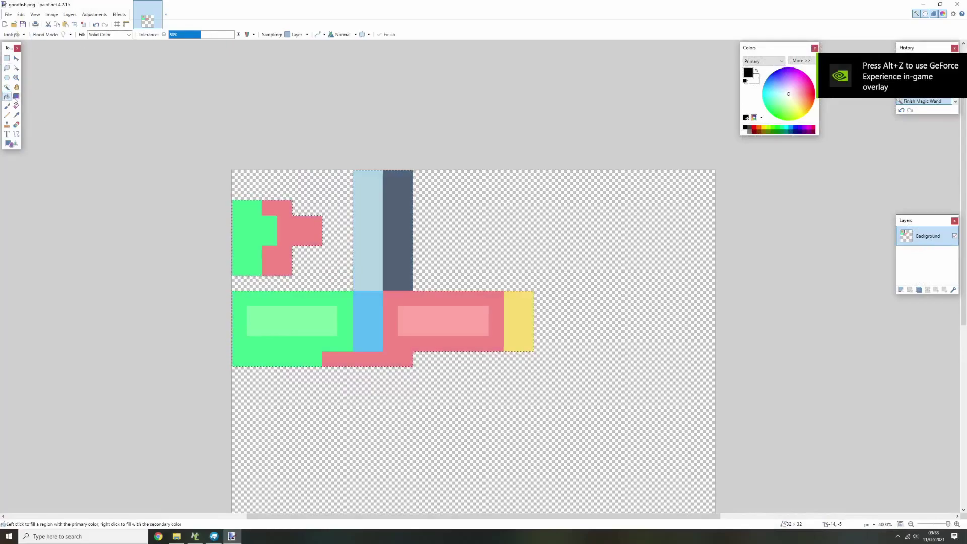
{"action": "left_click", "coordinate": [400, 237]}
{"action": "left_click", "coordinate": [328, 330]}
{"action": "left_click_drag", "start_coordinate": [319, 336], "coordinate": [284, 299]}
{"action": "left_click", "coordinate": [208, 223]}
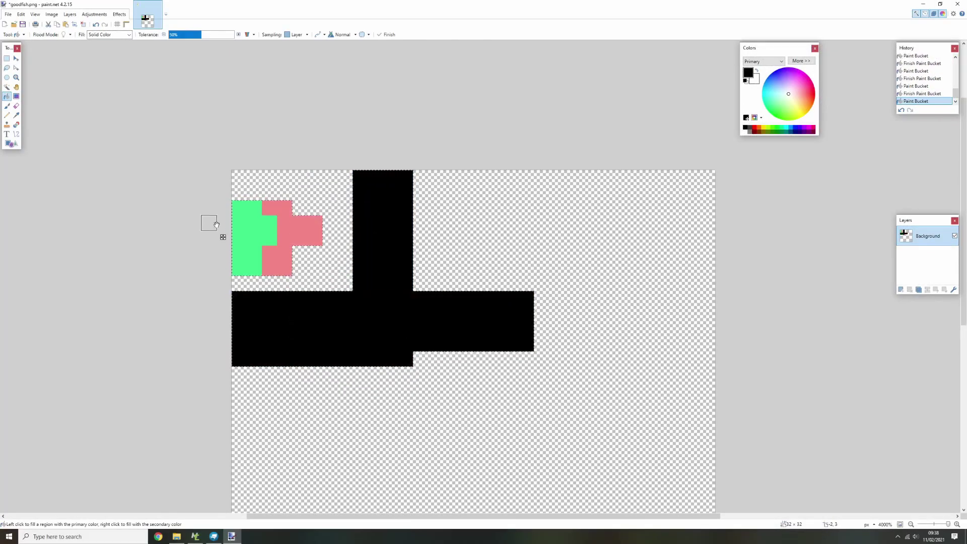
{"action": "left_click_drag", "start_coordinate": [208, 223], "coordinate": [284, 223]}
{"action": "left_click", "coordinate": [239, 223]}
{"action": "key", "text": "ctrl+s"}
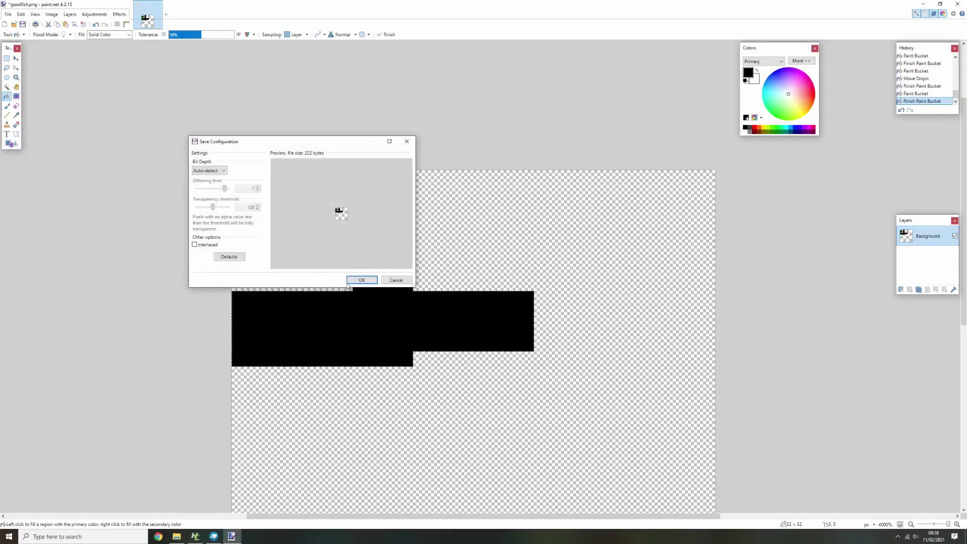
{"action": "left_click", "coordinate": [361, 280]}
{"action": "left_click", "coordinate": [212, 537]}
{"action": "mouse_move", "coordinate": [460, 460]}
{"action": "left_mouse_down"}
{"action": "mouse_move", "coordinate": [304, 440]}
{"action": "mouse_move", "coordinate": [290, 492]}
{"action": "left_mouse_up"}
Back in paint.net, fill all selected texture regions with yellow and save goodfish.png.
{"action": "left_click", "coordinate": [232, 537]}
{"action": "scroll", "coordinate": [371, 339], "scroll_direction": "up", "scroll_amount": 2, "text": "ctrl"}
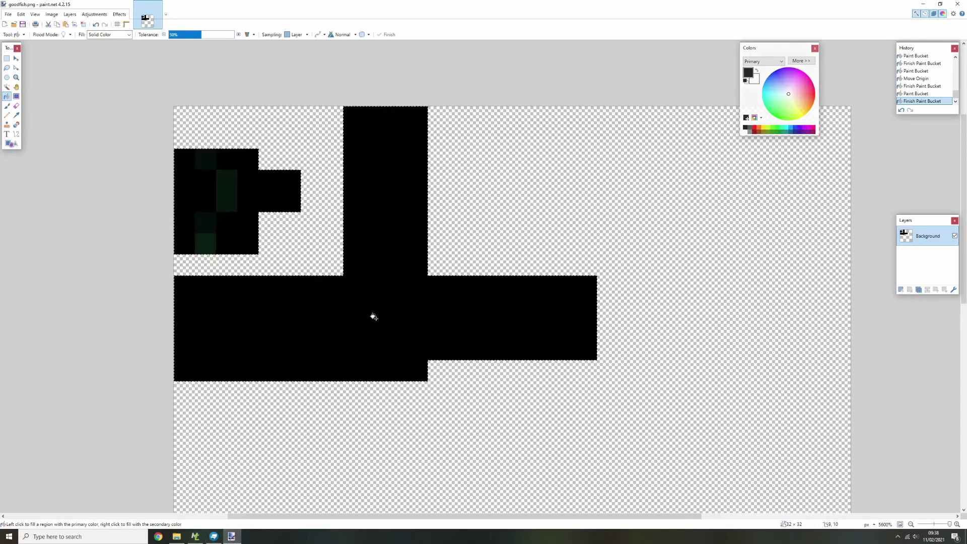
{"action": "left_click", "coordinate": [419, 291]}
{"action": "left_click", "coordinate": [241, 186]}
{"action": "key", "text": "ctrl+s"}
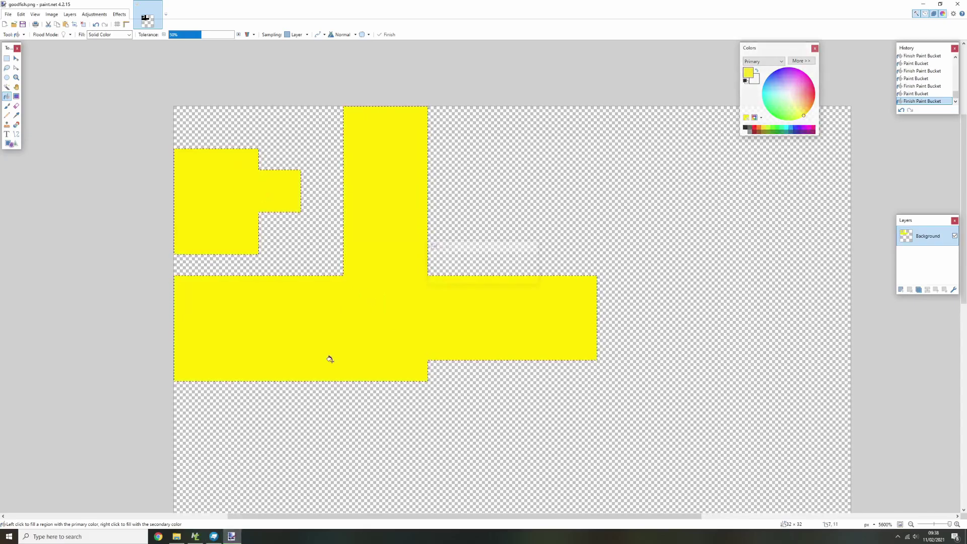
Switch to Blockbench and inspect the yellow texture on the fish from several sides.
{"action": "left_click", "coordinate": [213, 537]}
{"action": "left_click_drag", "start_coordinate": [296, 487], "coordinate": [410, 455]}
{"action": "left_click", "coordinate": [937, 362]}
{"action": "left_click_drag", "start_coordinate": [796, 466], "coordinate": [539, 472]}
{"action": "scroll", "coordinate": [692, 436], "scroll_direction": "up", "scroll_amount": 5}
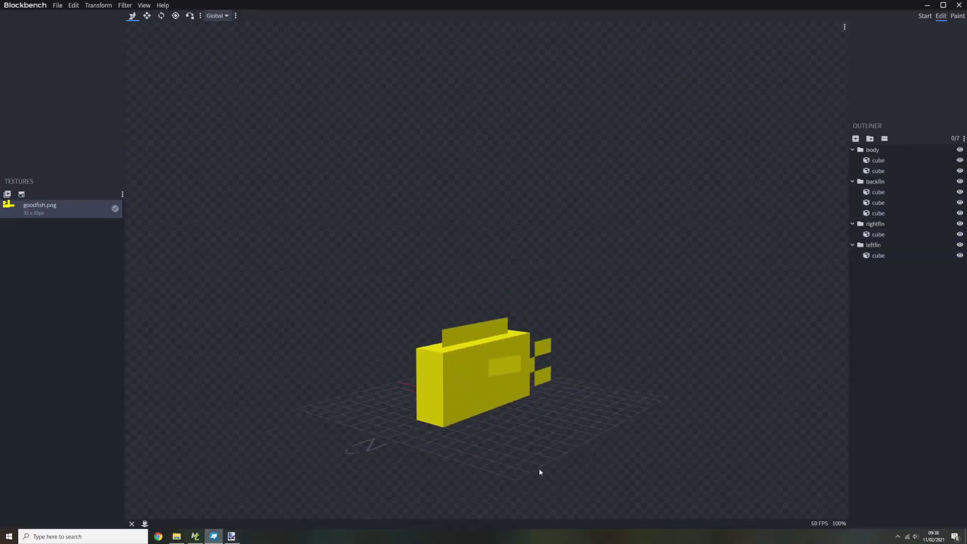
Examine which texture areas the top fin, body and three back fin cubes use.
{"action": "left_click", "coordinate": [466, 331]}
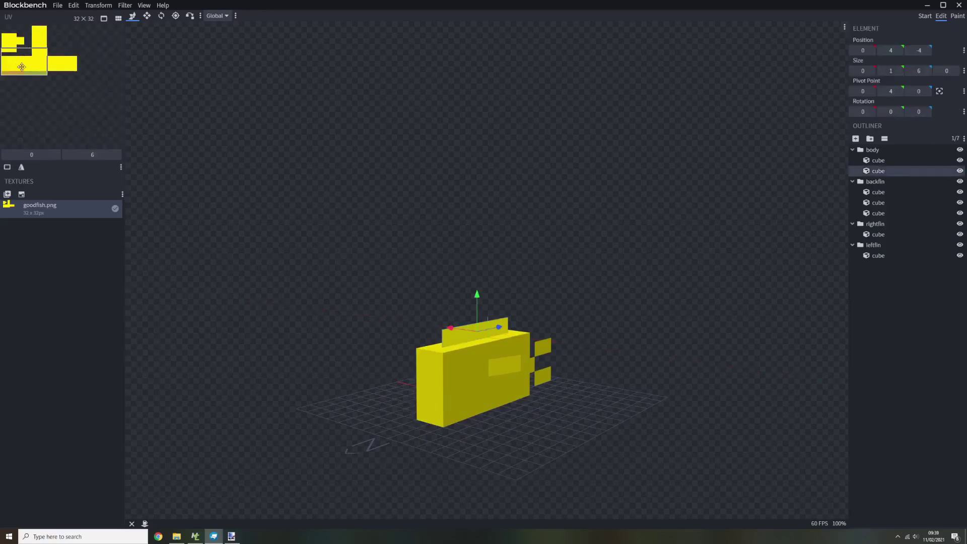
{"action": "left_click_drag", "start_coordinate": [304, 267], "coordinate": [225, 213]}
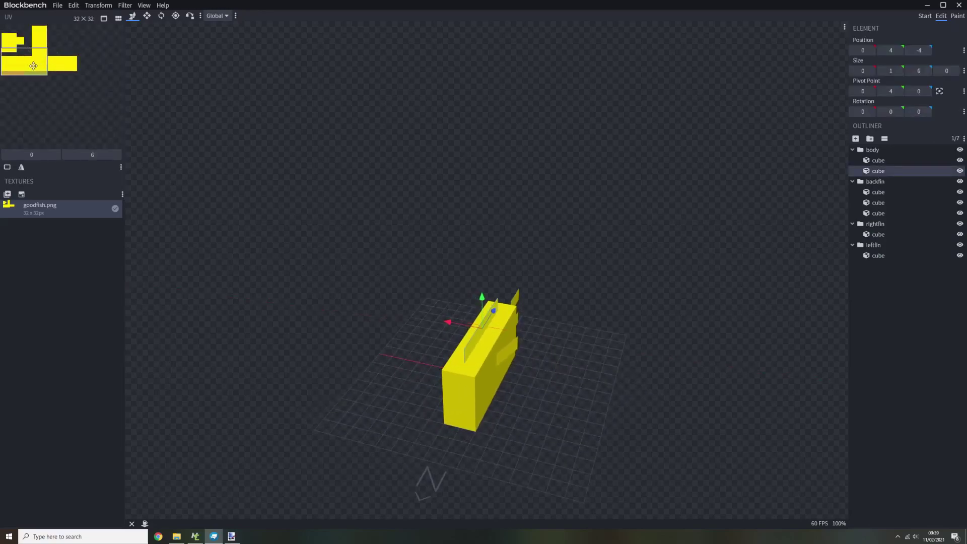
{"action": "left_click", "coordinate": [467, 389]}
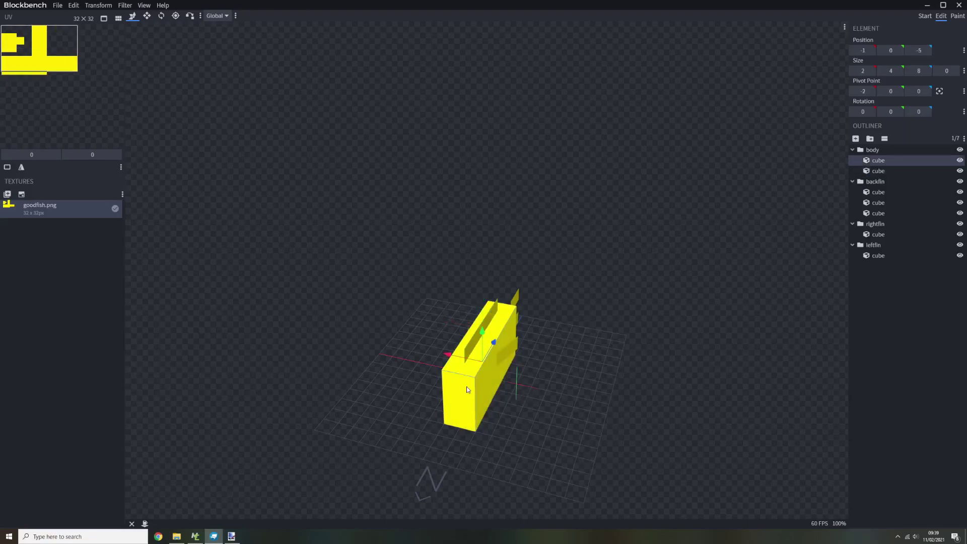
{"action": "left_click", "coordinate": [469, 346]}
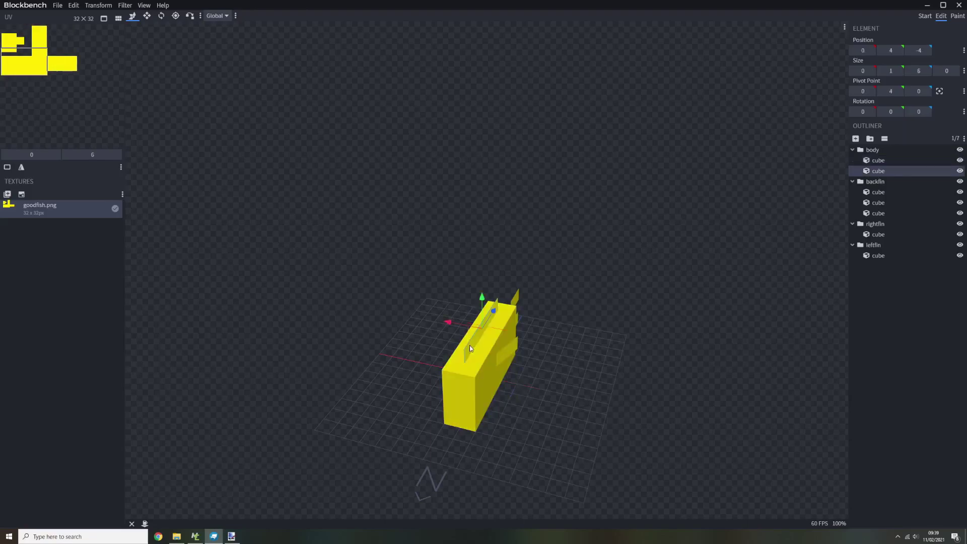
{"action": "left_click", "coordinate": [476, 353]}
{"action": "left_click_drag", "start_coordinate": [554, 436], "coordinate": [416, 381]}
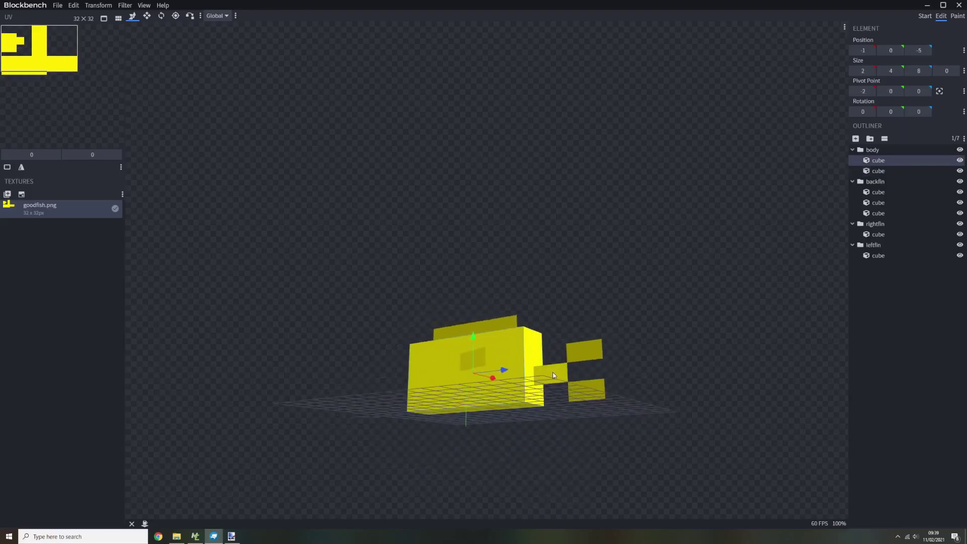
{"action": "left_click", "coordinate": [551, 376]}
{"action": "left_click", "coordinate": [574, 352]}
{"action": "left_click", "coordinate": [576, 393]}
{"action": "left_click_drag", "start_coordinate": [466, 457], "coordinate": [461, 480]}
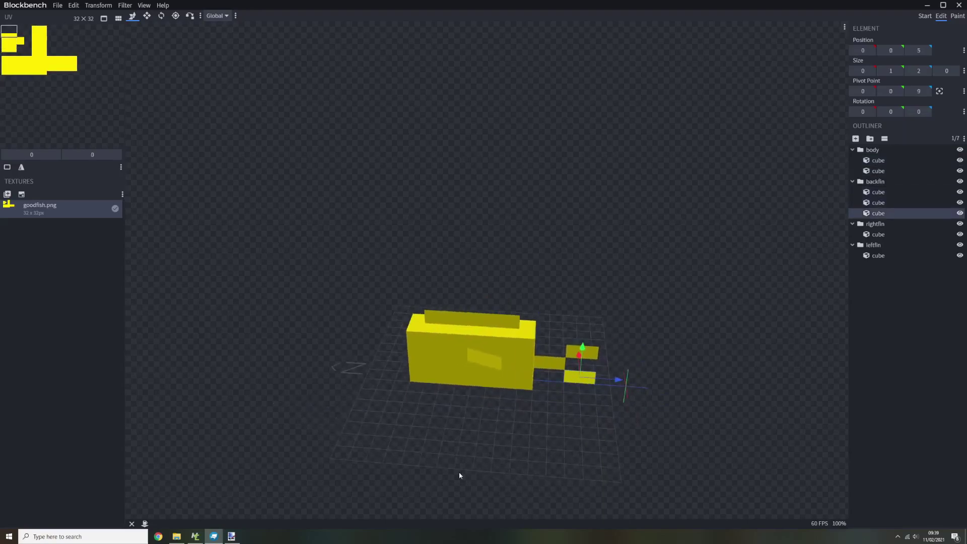
Return to paint.net and select only the small separate yellow fin region with the Magic Wand.
{"action": "left_click", "coordinate": [231, 537]}
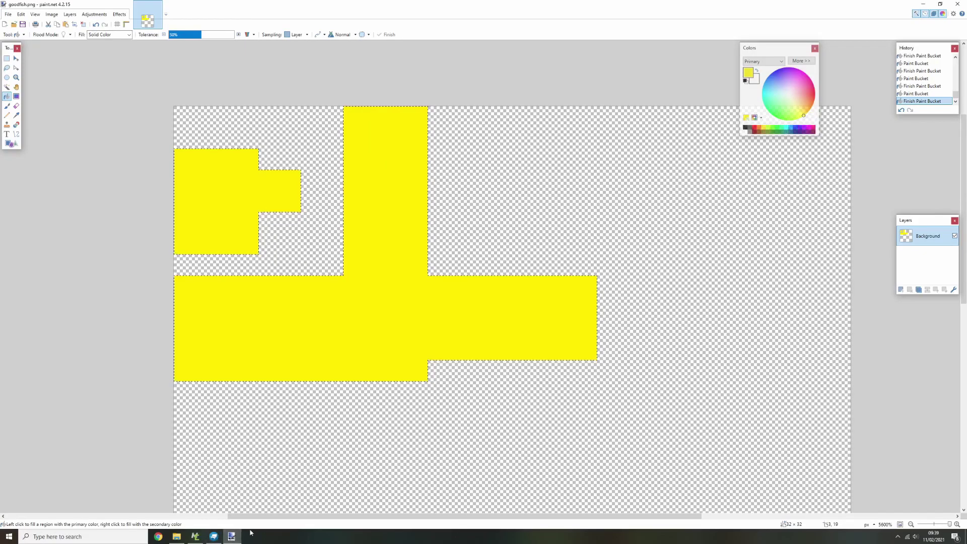
{"action": "left_click", "coordinate": [7, 58]}
{"action": "left_click_drag", "start_coordinate": [72, 88], "coordinate": [306, 256]}
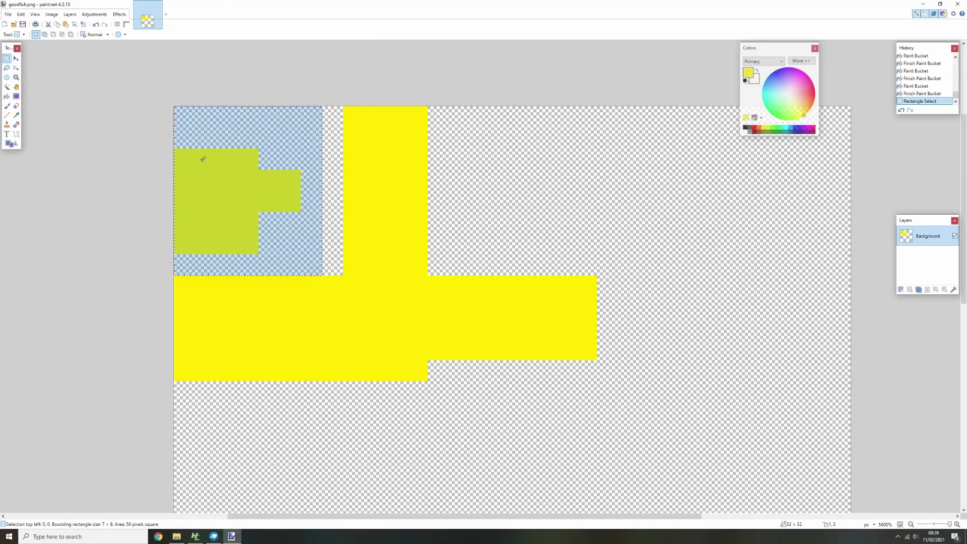
{"action": "left_click", "coordinate": [6, 87]}
{"action": "left_click", "coordinate": [225, 201]}
{"action": "left_click", "coordinate": [95, 14]}
{"action": "key", "text": "Right"}
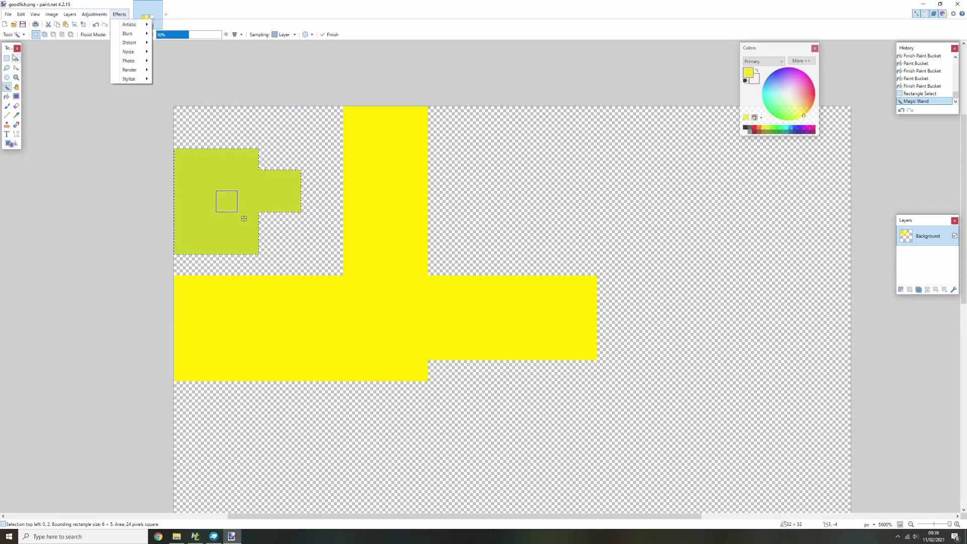
Apply a very short yellow-to-white diagonal gradient to the fin region, save it, and check the fins in Blockbench.
{"action": "left_click", "coordinate": [16, 97]}
{"action": "mouse_move", "coordinate": [221, 182]}
{"action": "left_mouse_down"}
{"action": "mouse_move", "coordinate": [244, 207]}
{"action": "mouse_move", "coordinate": [224, 185]}
{"action": "left_mouse_up"}
{"action": "key", "text": "ctrl+s"}
{"action": "key", "text": "alt+Tab"}
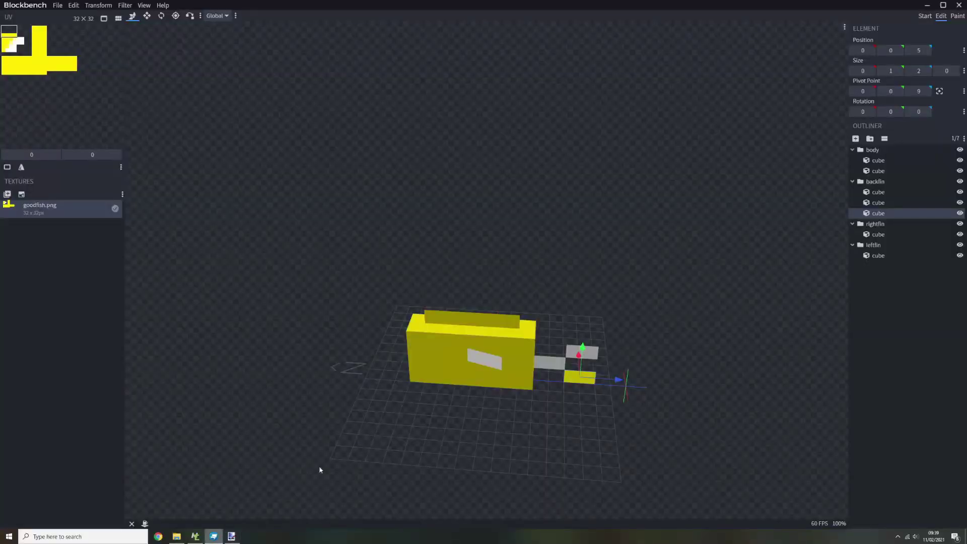
{"action": "left_click_drag", "start_coordinate": [373, 446], "coordinate": [501, 452]}
{"action": "left_click", "coordinate": [513, 359]}
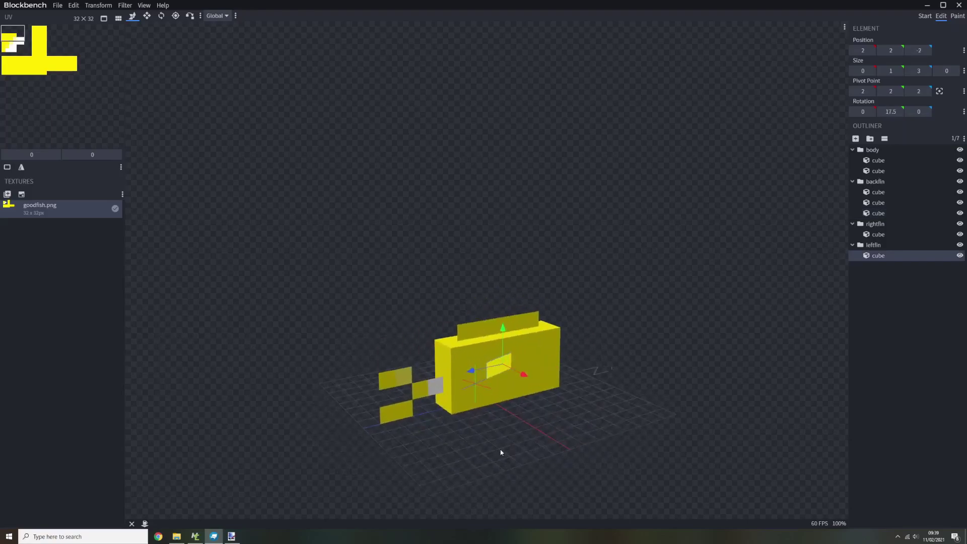
{"action": "left_click", "coordinate": [494, 379]}
In paint.net, apply a much longer yellow-and-white gradient to the selected fin region and save goodfish.png.
{"action": "left_click", "coordinate": [232, 537]}
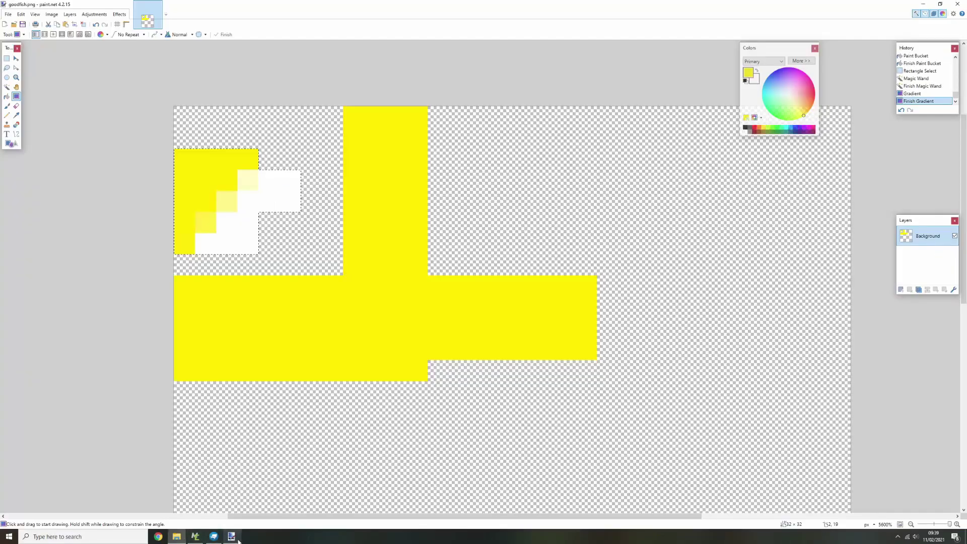
{"action": "scroll", "coordinate": [400, 285], "scroll_direction": "up", "scroll_amount": 1, "text": "ctrl"}
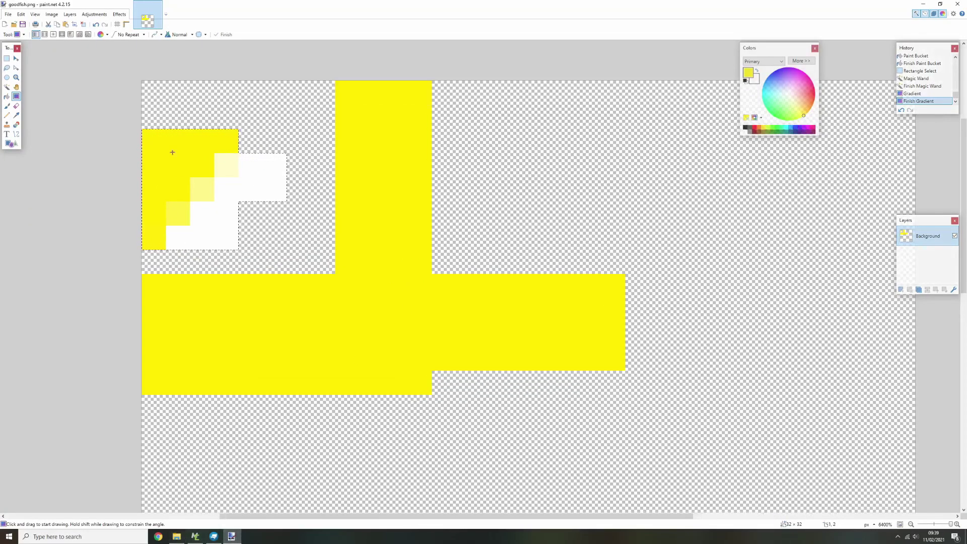
{"action": "left_click_drag", "start_coordinate": [175, 147], "coordinate": [568, 202]}
{"action": "key", "text": "ctrl+s"}
Select the large yellow body region with the Magic Wand and apply a long yellow-and-white diagonal gradient across it.
{"action": "left_click", "coordinate": [6, 87]}
{"action": "left_click", "coordinate": [395, 311]}
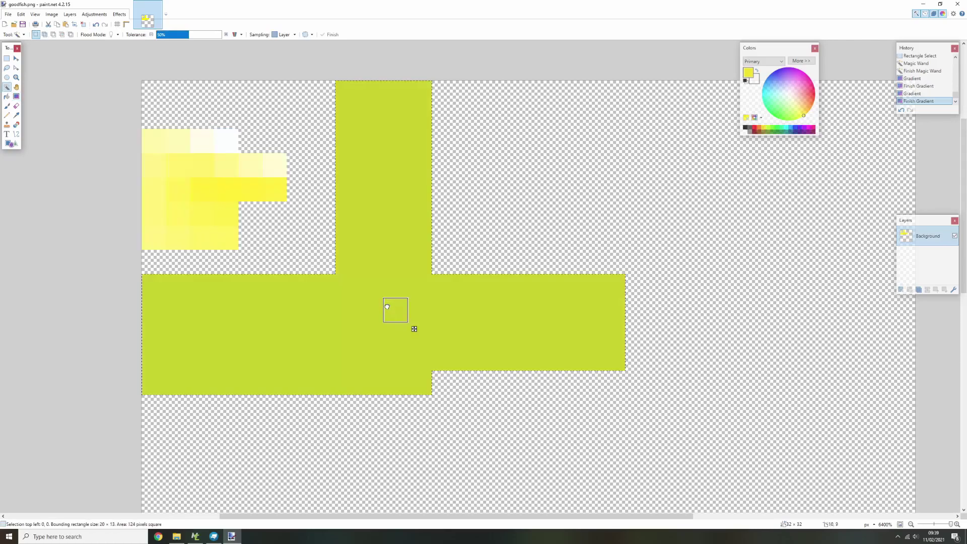
{"action": "left_click", "coordinate": [7, 96]}
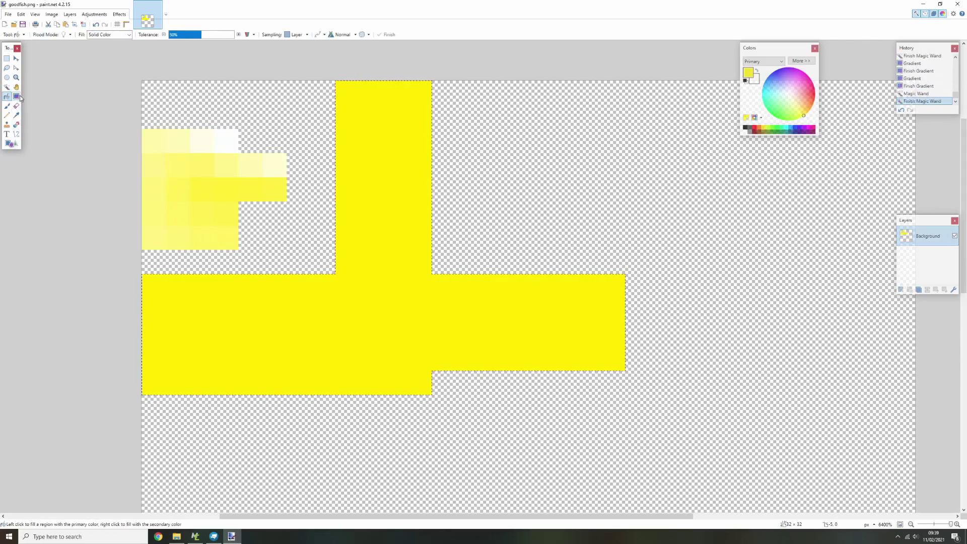
{"action": "left_click", "coordinate": [16, 96]}
{"action": "left_click_drag", "start_coordinate": [437, 175], "coordinate": [309, 512]}
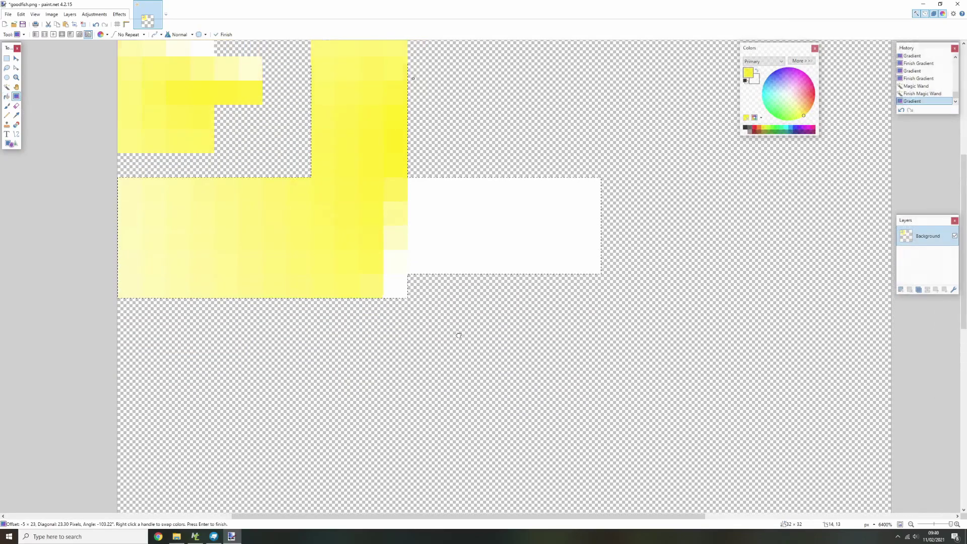
Try red-and-white, green-and-red and yellow-and-green colour pairs for the body gradient.
{"action": "left_click", "coordinate": [810, 108]}
{"action": "left_click_drag", "start_coordinate": [833, 124], "coordinate": [842, 99]}
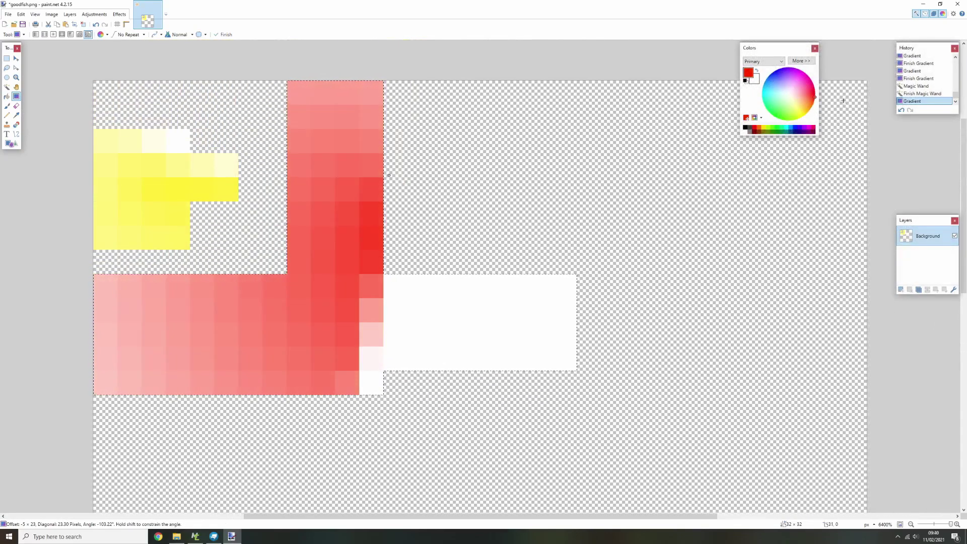
{"action": "left_click", "coordinate": [757, 70]}
{"action": "left_click_drag", "start_coordinate": [781, 112], "coordinate": [780, 139]}
{"action": "left_click", "coordinate": [783, 119]}
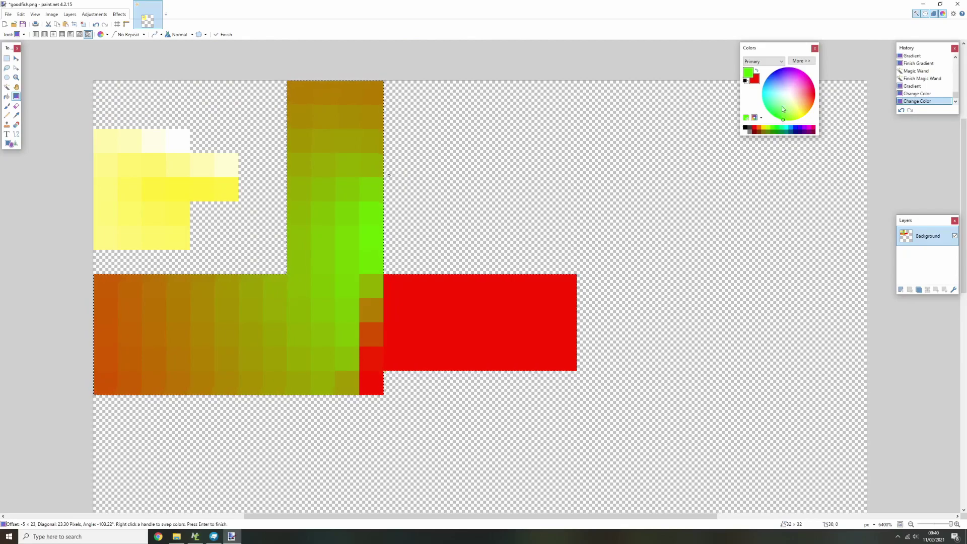
{"action": "left_click", "coordinate": [758, 72]}
{"action": "left_click", "coordinate": [807, 112]}
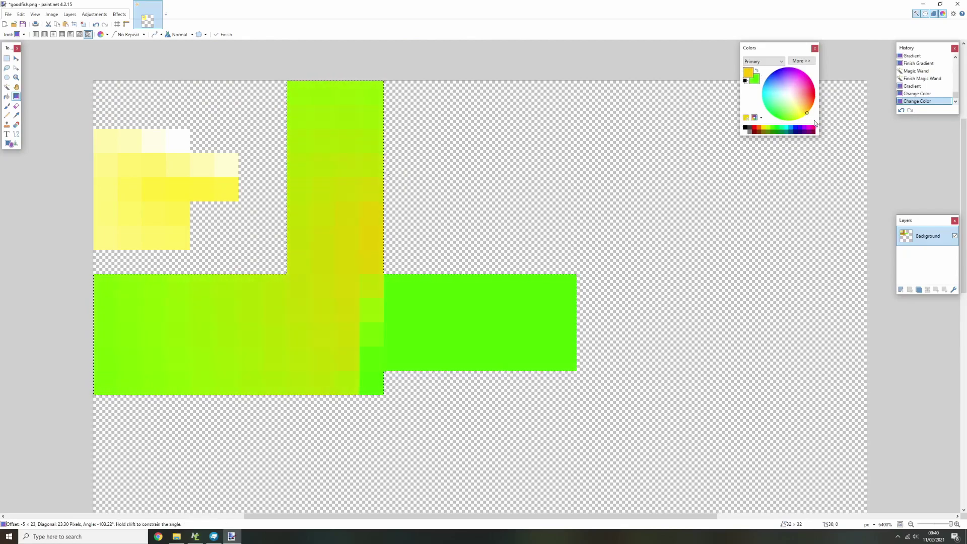
Set the body gradient's colours to cyan as primary and blue as secondary, and save goodfish.png.
{"action": "left_click_drag", "start_coordinate": [817, 122], "coordinate": [751, 81]}
{"action": "left_click", "coordinate": [757, 71]}
{"action": "left_click_drag", "start_coordinate": [778, 116], "coordinate": [732, 97]}
{"action": "key", "text": "ctrl+s"}
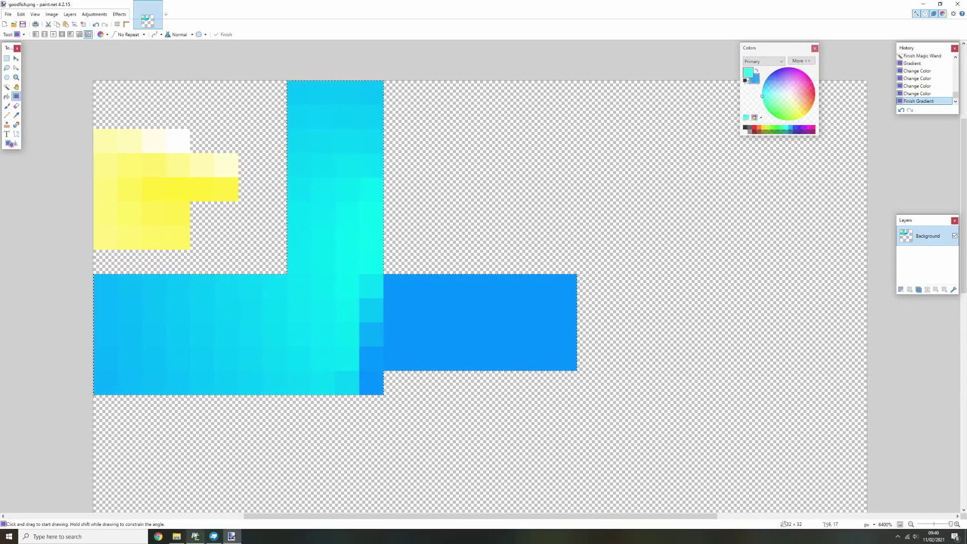
Switch to Blockbench and examine the gradient on the fish's body from the side, above and below.
{"action": "left_click", "coordinate": [213, 536]}
{"action": "mouse_move", "coordinate": [326, 511]}
{"action": "left_mouse_down"}
{"action": "mouse_move", "coordinate": [365, 467]}
{"action": "mouse_move", "coordinate": [179, 432]}
{"action": "mouse_move", "coordinate": [388, 442]}
{"action": "mouse_move", "coordinate": [285, 450]}
{"action": "mouse_move", "coordinate": [346, 418]}
{"action": "mouse_move", "coordinate": [382, 430]}
{"action": "left_mouse_up"}
{"action": "scroll", "coordinate": [382, 430], "scroll_direction": "up", "scroll_amount": 2}
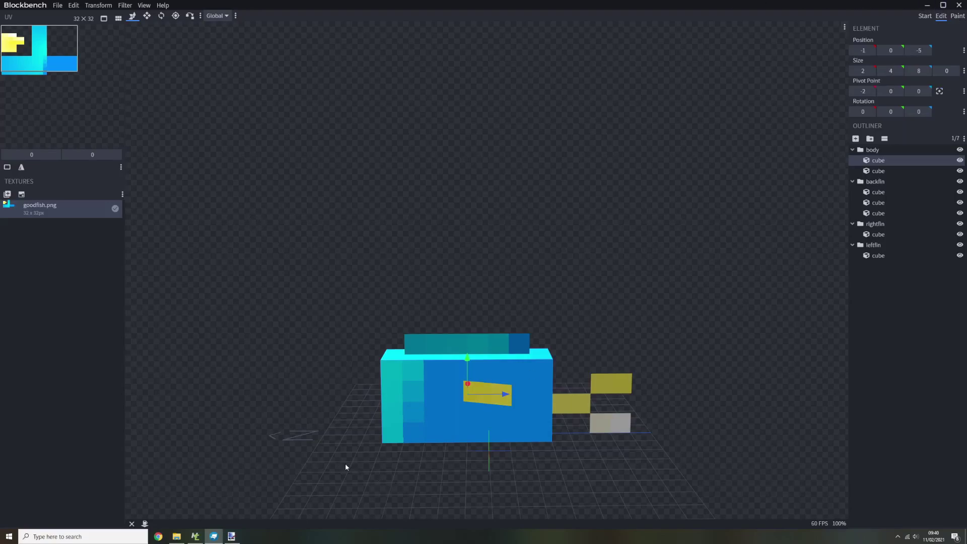
{"action": "left_click_drag", "start_coordinate": [261, 417], "coordinate": [297, 375]}
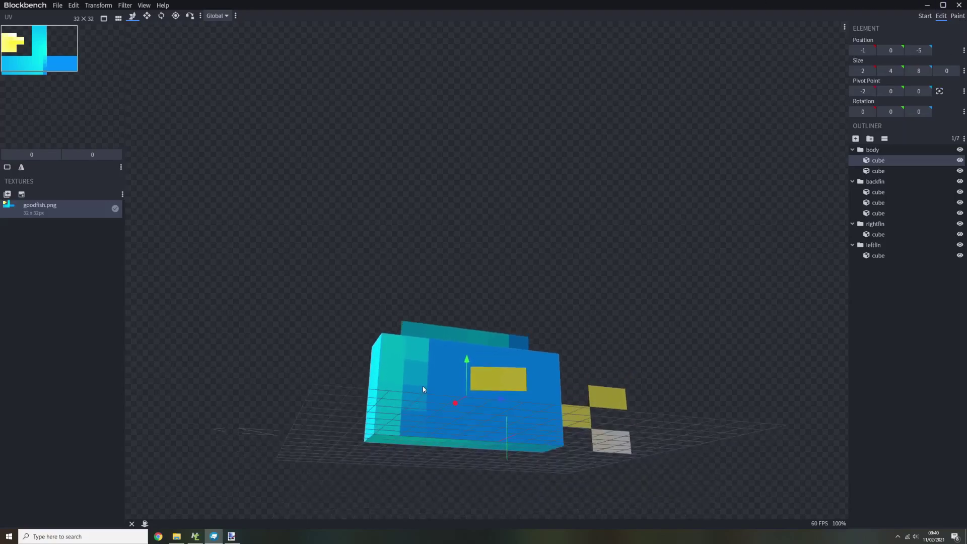
{"action": "left_click_drag", "start_coordinate": [416, 377], "coordinate": [439, 431]}
Test-paint a black eye on each side of the head in Blockbench, undo the marks, and return to Edit mode.
{"action": "left_click", "coordinate": [957, 15]}
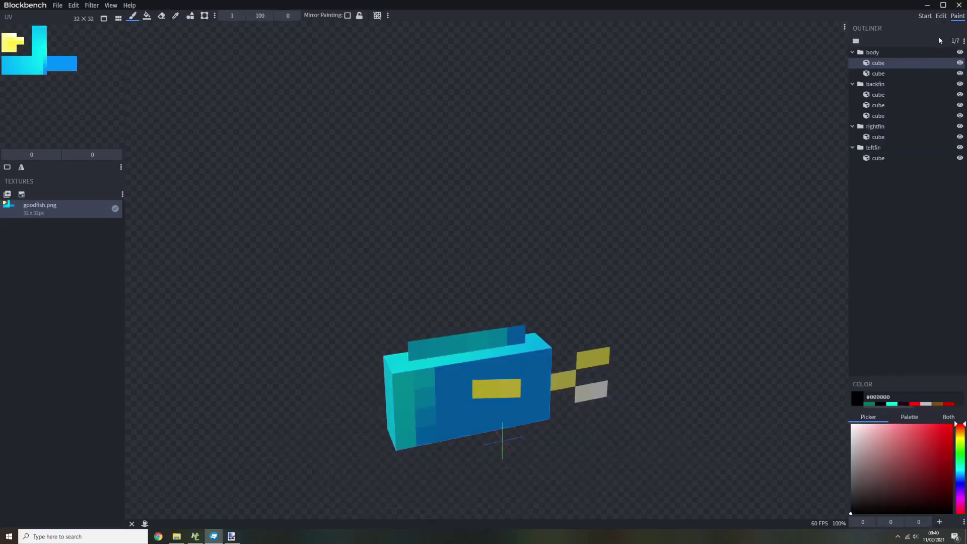
{"action": "left_click", "coordinate": [432, 397]}
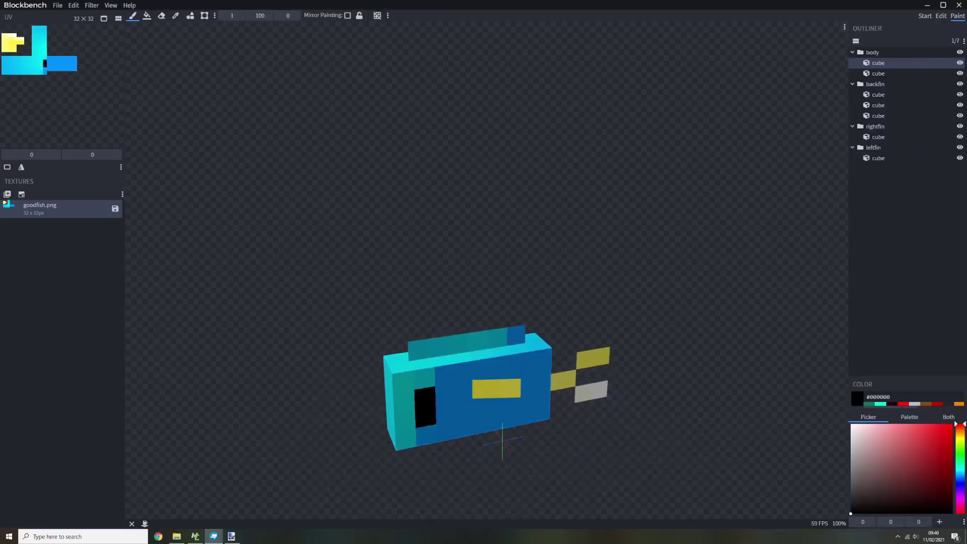
{"action": "left_click_drag", "start_coordinate": [313, 447], "coordinate": [549, 424]}
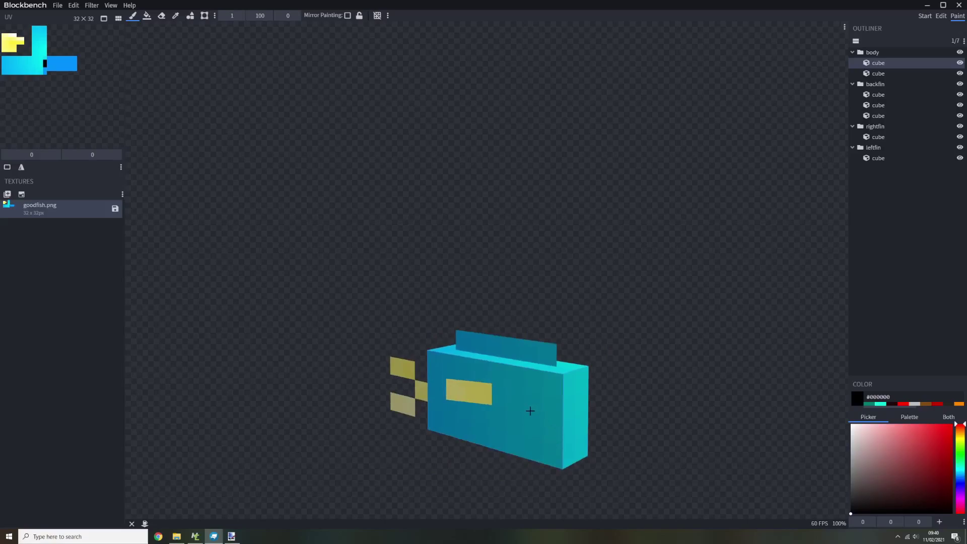
{"action": "left_click", "coordinate": [530, 410]}
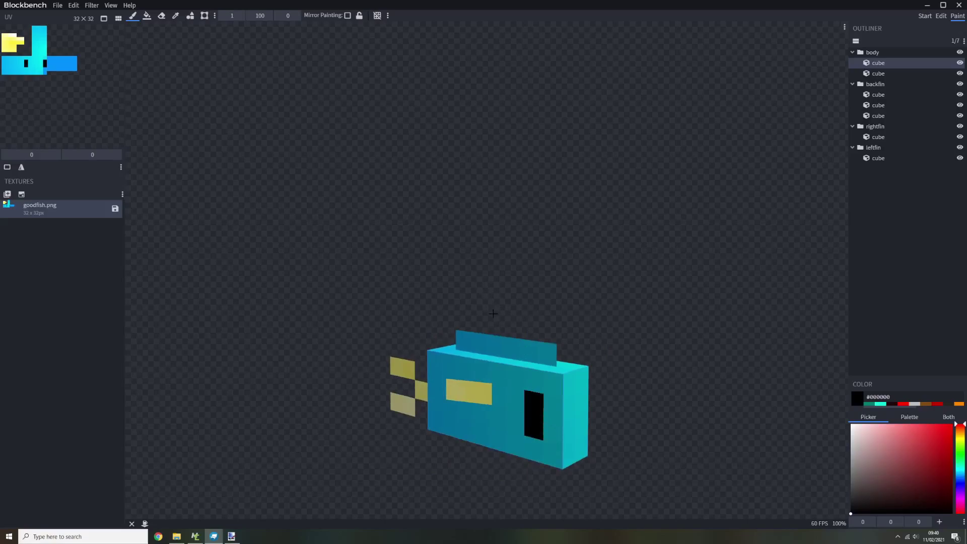
{"action": "key", "text": "ctrl+z"}
{"action": "left_click", "coordinate": [938, 16]}
{"action": "left_click_drag", "start_coordinate": [667, 335], "coordinate": [560, 350]}
In paint.net, pencil two yellow eyes, each two pixels tall, onto the blue body region and save goodfish.png.
{"action": "left_click", "coordinate": [232, 536]}
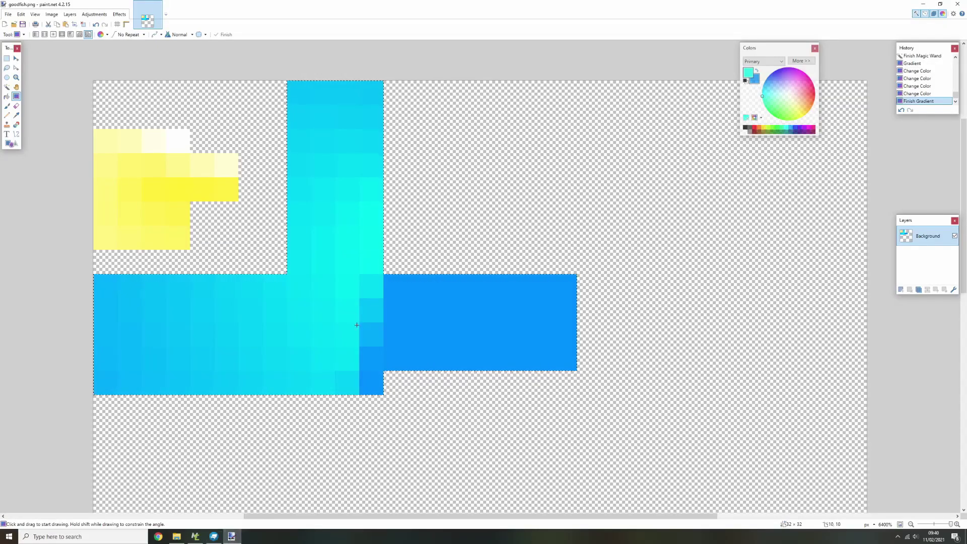
{"action": "left_click", "coordinate": [6, 115]}
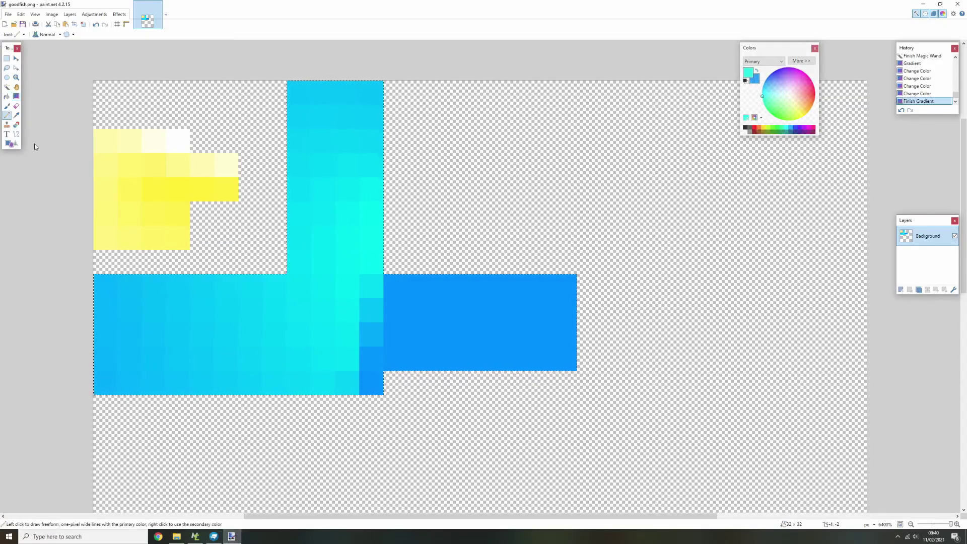
{"action": "left_click_drag", "start_coordinate": [367, 335], "coordinate": [369, 309]}
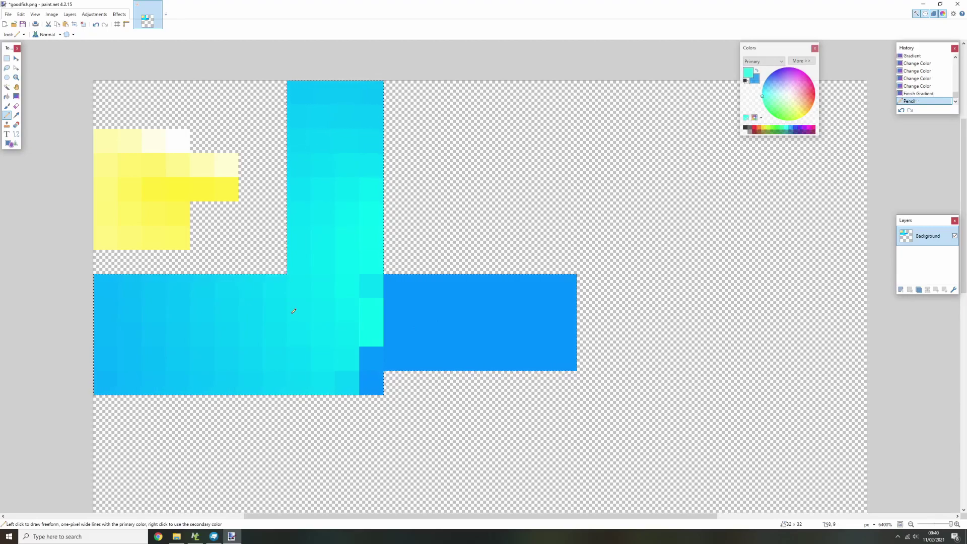
{"action": "left_click_drag", "start_coordinate": [294, 311], "coordinate": [298, 334]}
{"action": "left_click", "coordinate": [805, 115]}
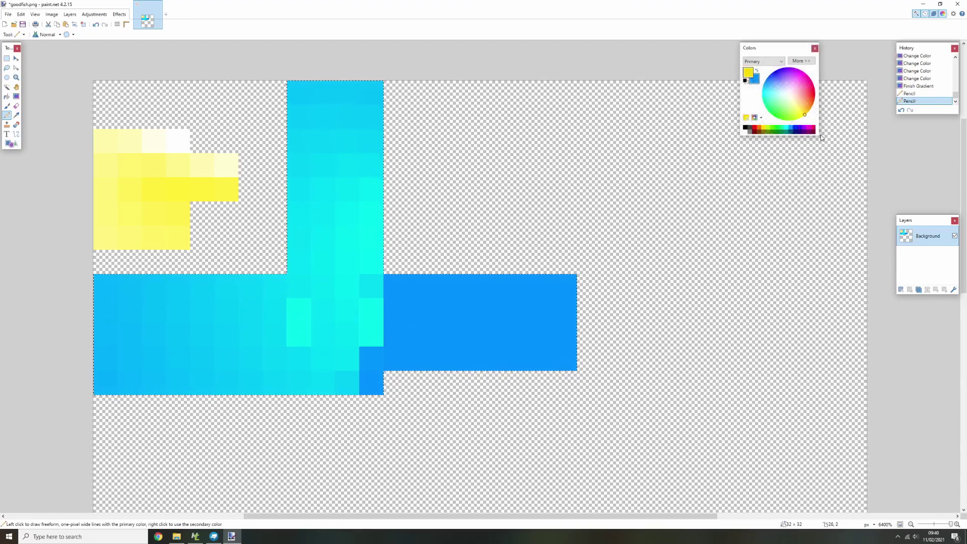
{"action": "left_click_drag", "start_coordinate": [372, 308], "coordinate": [370, 335]}
{"action": "left_click_drag", "start_coordinate": [299, 309], "coordinate": [305, 342]}
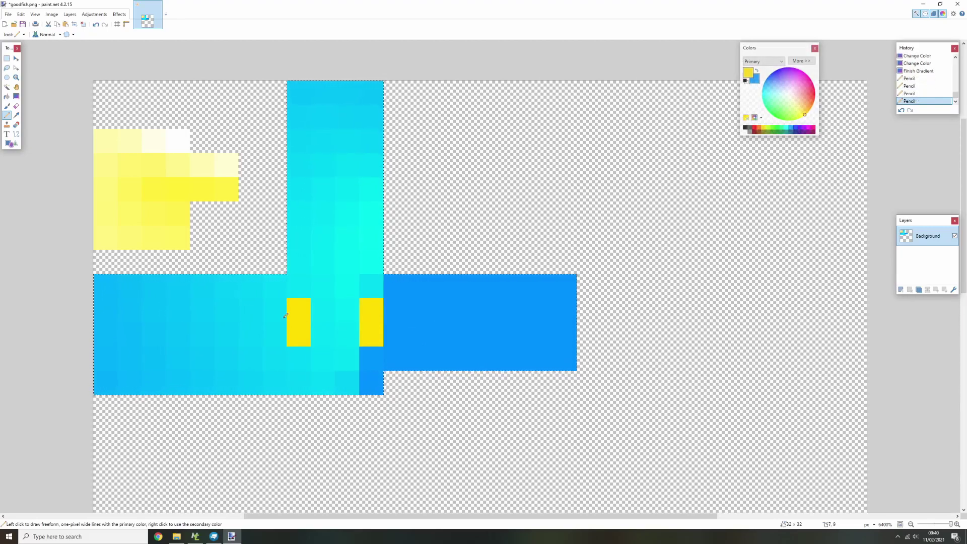
Check the placement of both yellow eyes on the fish model in Blockbench.
{"action": "left_click", "coordinate": [214, 537]}
{"action": "left_click_drag", "start_coordinate": [406, 492], "coordinate": [478, 491]}
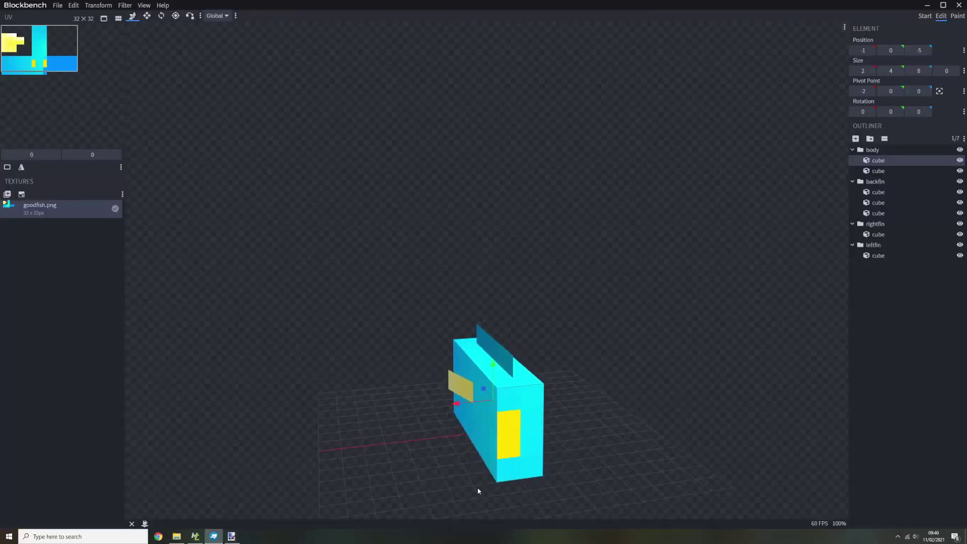
{"action": "mouse_move", "coordinate": [436, 518]}
{"action": "left_mouse_down"}
{"action": "mouse_move", "coordinate": [333, 501]}
{"action": "mouse_move", "coordinate": [365, 503]}
{"action": "left_mouse_up"}
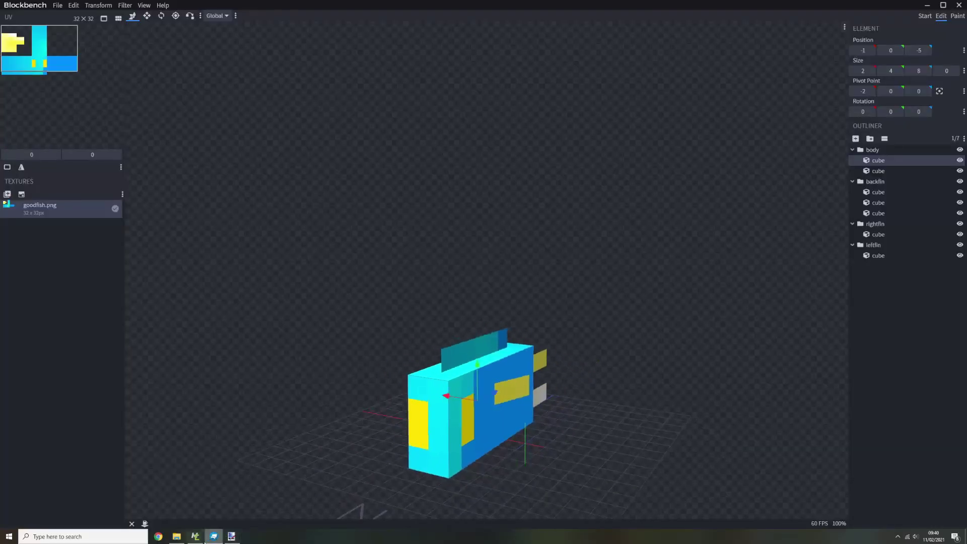
In paint.net, undo the eye strokes, repaint both yellow eyes with the left one two pixels further left, and save.
{"action": "left_click", "coordinate": [231, 537]}
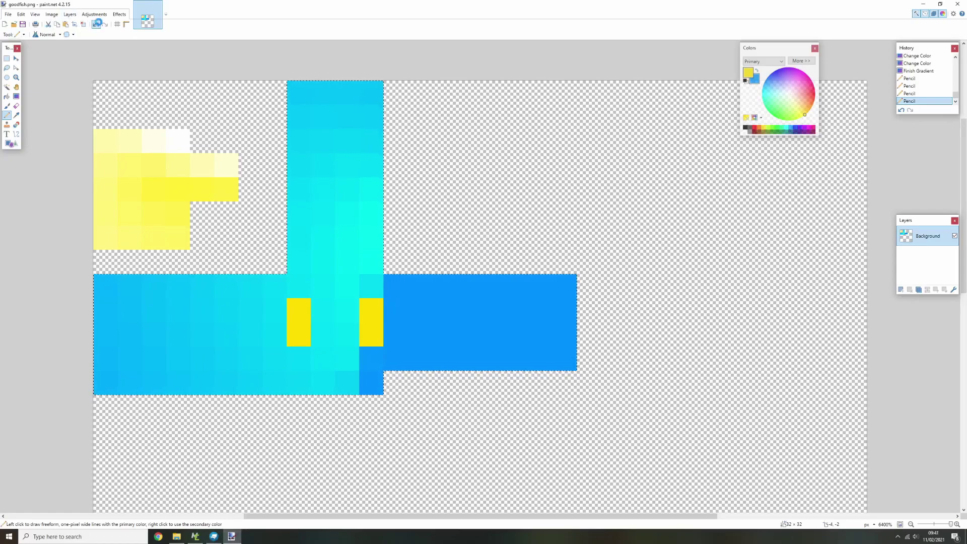
{"action": "double_click", "coordinate": [96, 24]}
{"action": "left_click", "coordinate": [105, 24]}
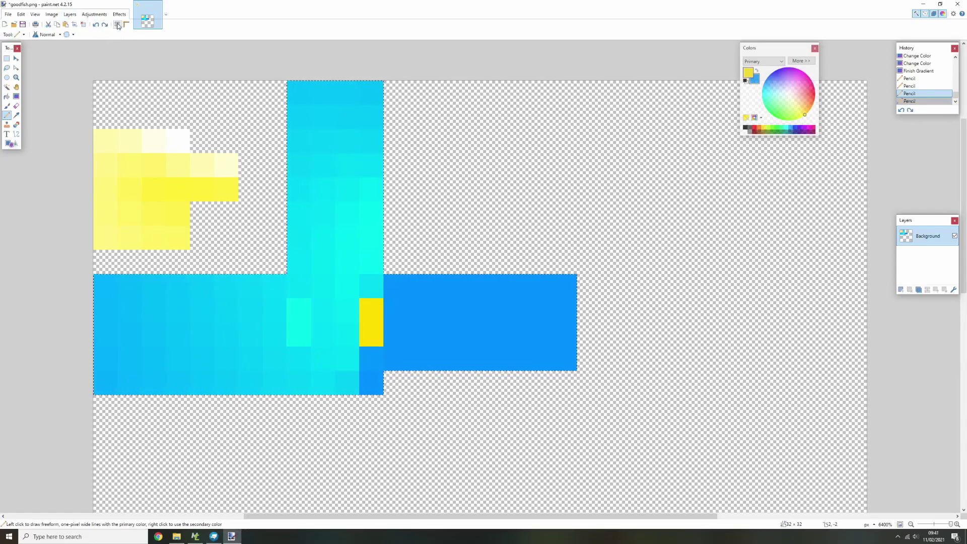
{"action": "left_click", "coordinate": [95, 25]}
{"action": "left_click", "coordinate": [96, 24]}
{"action": "left_click_drag", "start_coordinate": [372, 309], "coordinate": [373, 332]}
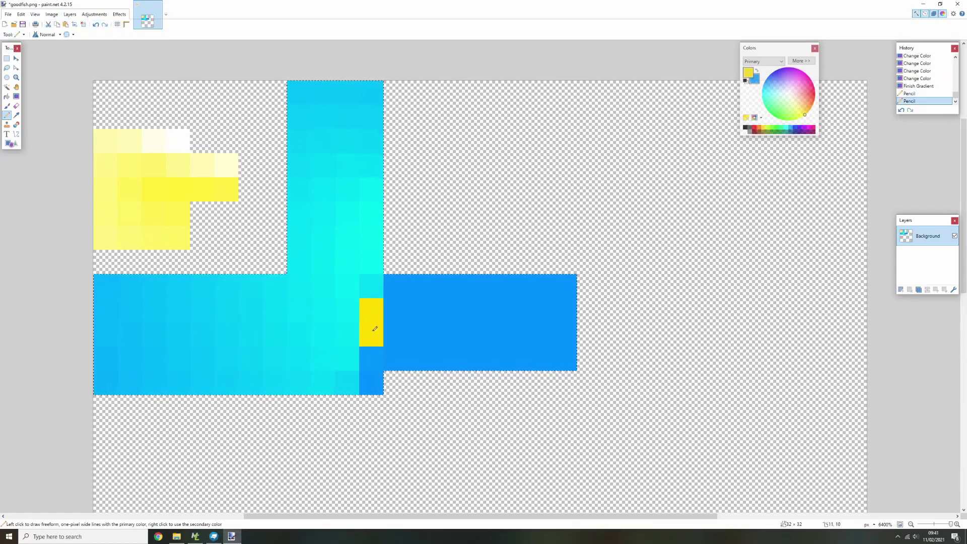
{"action": "left_click_drag", "start_coordinate": [260, 312], "coordinate": [260, 331]}
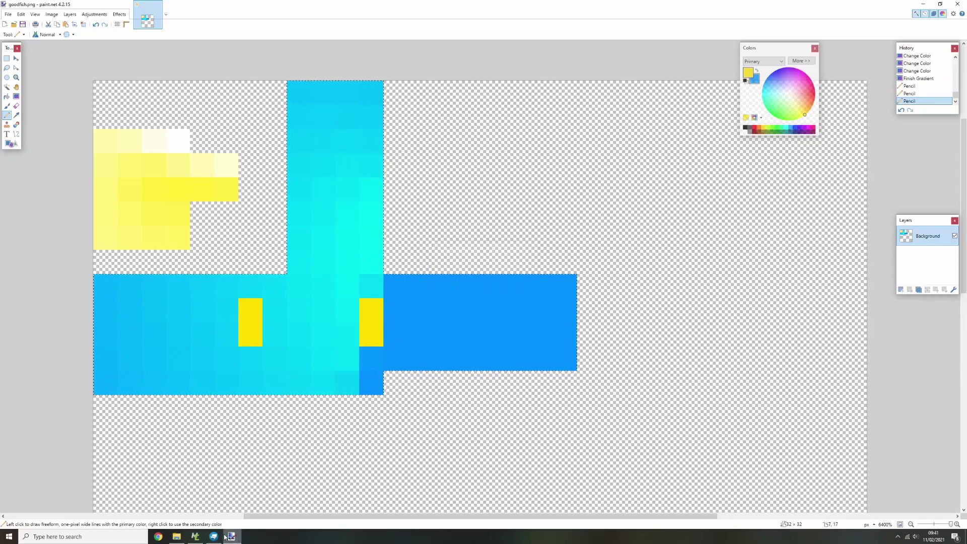
Check the repainted eyes on the fish in Blockbench and select the top fin cube.
{"action": "left_click", "coordinate": [217, 537]}
{"action": "mouse_move", "coordinate": [283, 488]}
{"action": "left_mouse_down"}
{"action": "mouse_move", "coordinate": [253, 466]}
{"action": "mouse_move", "coordinate": [189, 471]}
{"action": "mouse_move", "coordinate": [361, 447]}
{"action": "mouse_move", "coordinate": [272, 464]}
{"action": "mouse_move", "coordinate": [350, 491]}
{"action": "mouse_move", "coordinate": [521, 454]}
{"action": "left_mouse_up"}
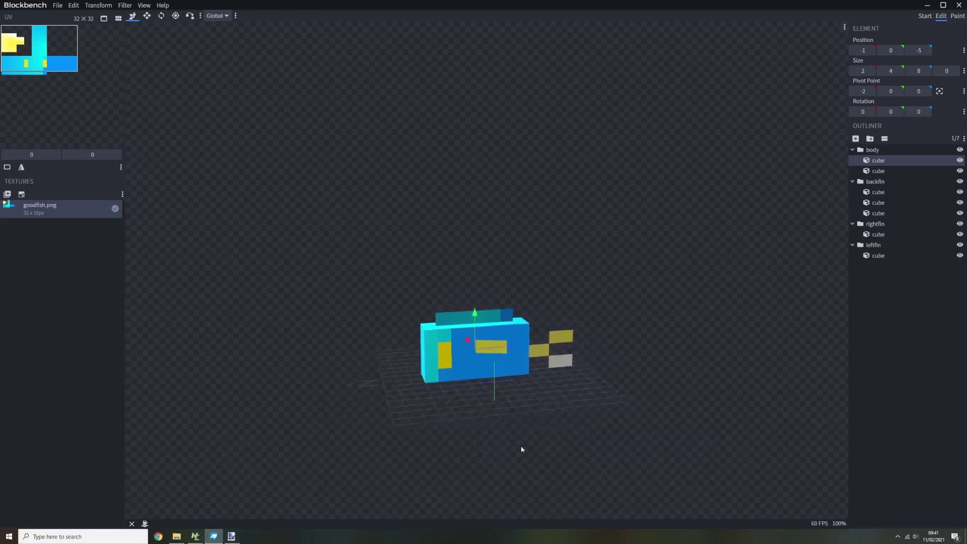
{"action": "left_click", "coordinate": [449, 324]}
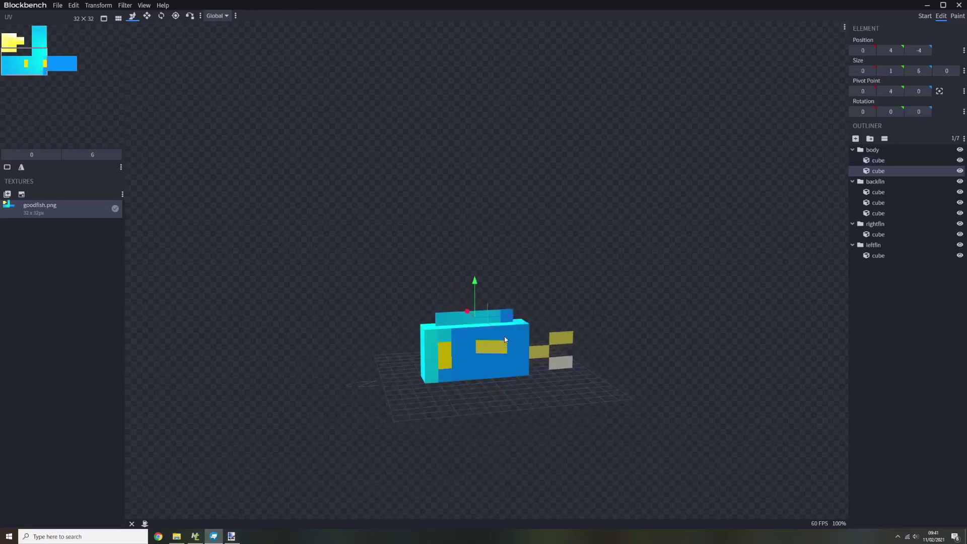
Test-paint black marks on the top fin in Blockbench, undo them, and return to Edit mode.
{"action": "left_click", "coordinate": [957, 16]}
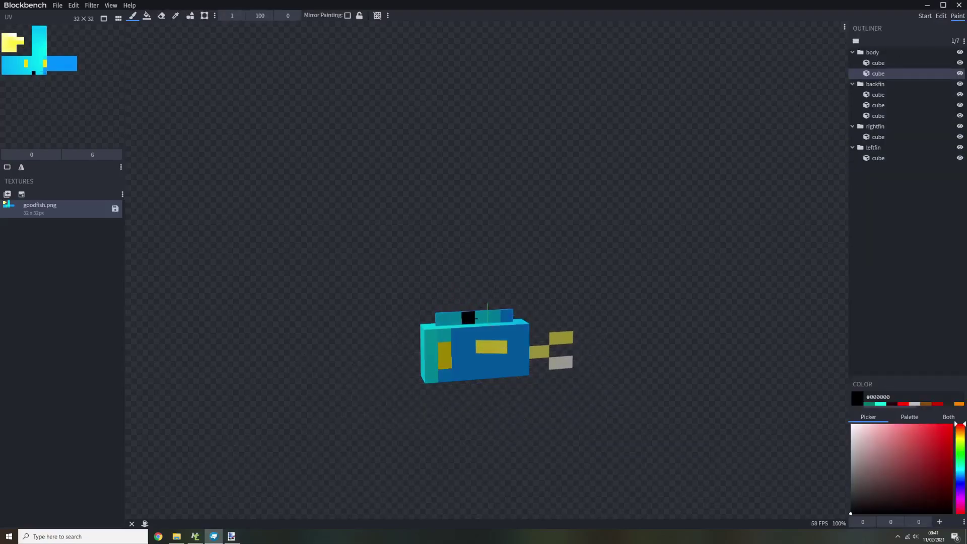
{"action": "key", "text": "ctrl+z"}
{"action": "left_click_drag", "start_coordinate": [445, 321], "coordinate": [597, 320]}
{"action": "mouse_move", "coordinate": [500, 316]}
{"action": "left_mouse_down"}
{"action": "mouse_move", "coordinate": [518, 332]}
{"action": "mouse_move", "coordinate": [483, 292]}
{"action": "left_mouse_up"}
{"action": "key", "text": "ctrl+z"}
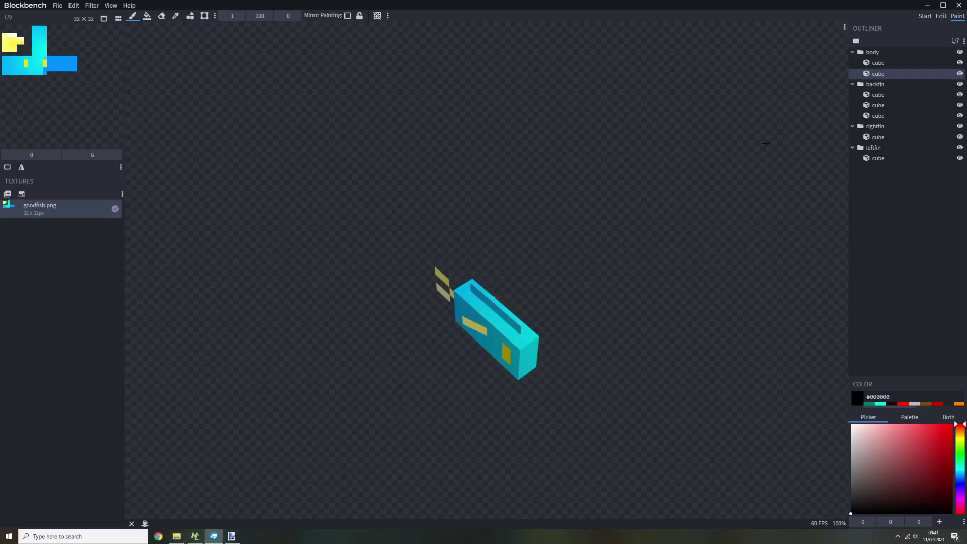
{"action": "left_click", "coordinate": [941, 16]}
In paint.net, pencil the bottom pixel row of the blue region yellow for the top fin and save goodfish.png.
{"action": "left_click", "coordinate": [232, 536]}
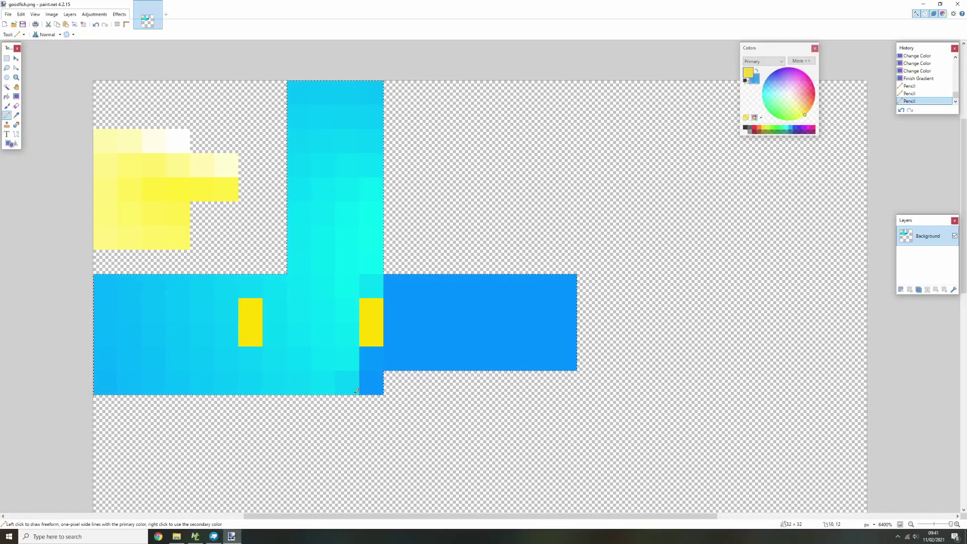
{"action": "left_click", "coordinate": [360, 381]}
{"action": "mouse_move", "coordinate": [361, 378]}
{"action": "left_mouse_down"}
{"action": "mouse_move", "coordinate": [114, 380]}
{"action": "mouse_move", "coordinate": [130, 376]}
{"action": "left_mouse_up"}
{"action": "key", "text": "ctrl+s"}
Examine the yellow top fin and the rest of the fish from several sides in Blockbench.
{"action": "left_click", "coordinate": [214, 536]}
{"action": "left_click_drag", "start_coordinate": [423, 439], "coordinate": [224, 379]}
{"action": "left_click_drag", "start_coordinate": [372, 406], "coordinate": [501, 373]}
{"action": "scroll", "coordinate": [500, 374], "scroll_direction": "up", "scroll_amount": 5}
{"action": "left_click_drag", "start_coordinate": [486, 431], "coordinate": [548, 385]}
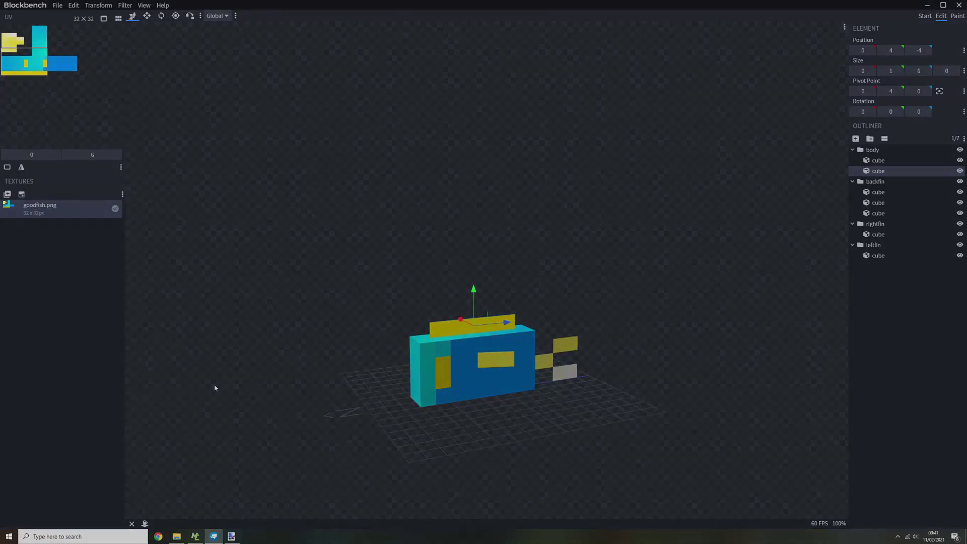
Export the fish model as a Java entity class into the Tutorial folder.
{"action": "left_click", "coordinate": [58, 5]}
{"action": "mouse_move", "coordinate": [81, 109]}
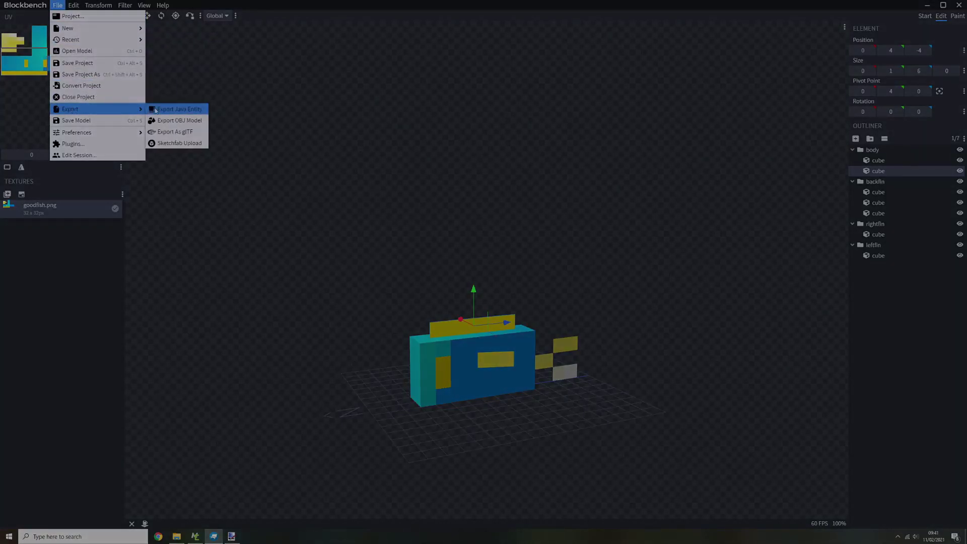
{"action": "left_click", "coordinate": [186, 114]}
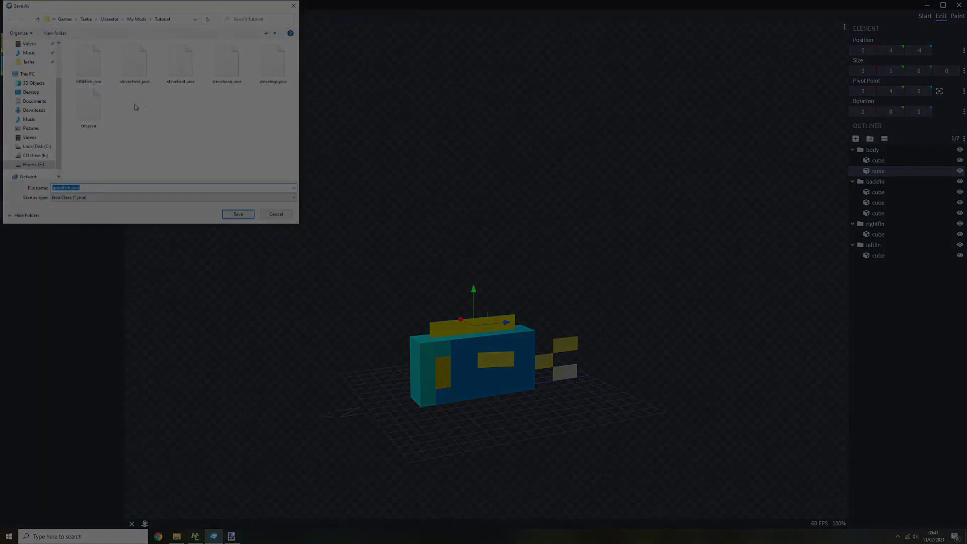
{"action": "left_click", "coordinate": [237, 215]}
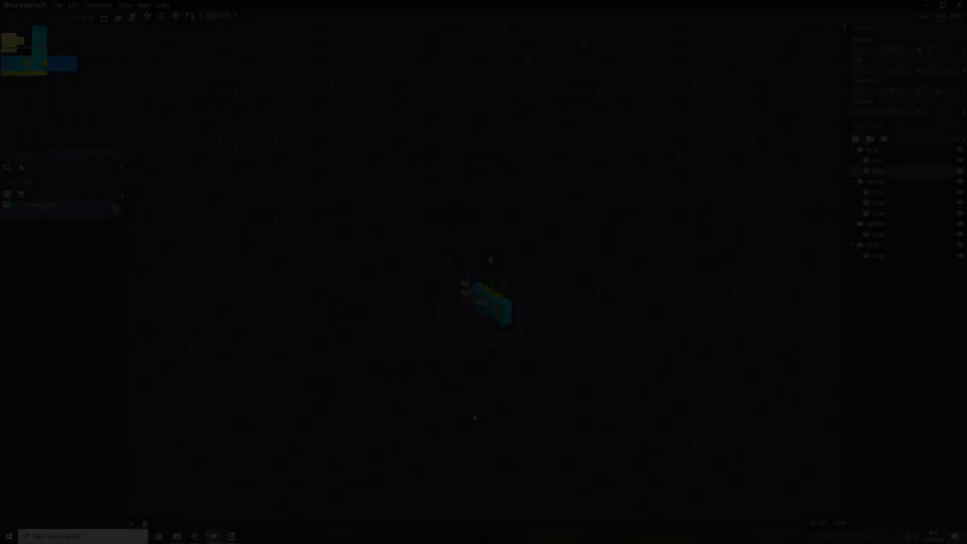
Export the fish model as the Java entity class goodfish.java into the Tutorial folder.
{"action": "left_click_drag", "start_coordinate": [474, 417], "coordinate": [272, 373]}
{"action": "left_click_drag", "start_coordinate": [537, 343], "coordinate": [503, 367]}
{"action": "scroll", "coordinate": [470, 414], "scroll_direction": "up", "scroll_amount": 5}
{"action": "left_click_drag", "start_coordinate": [471, 414], "coordinate": [540, 385]}
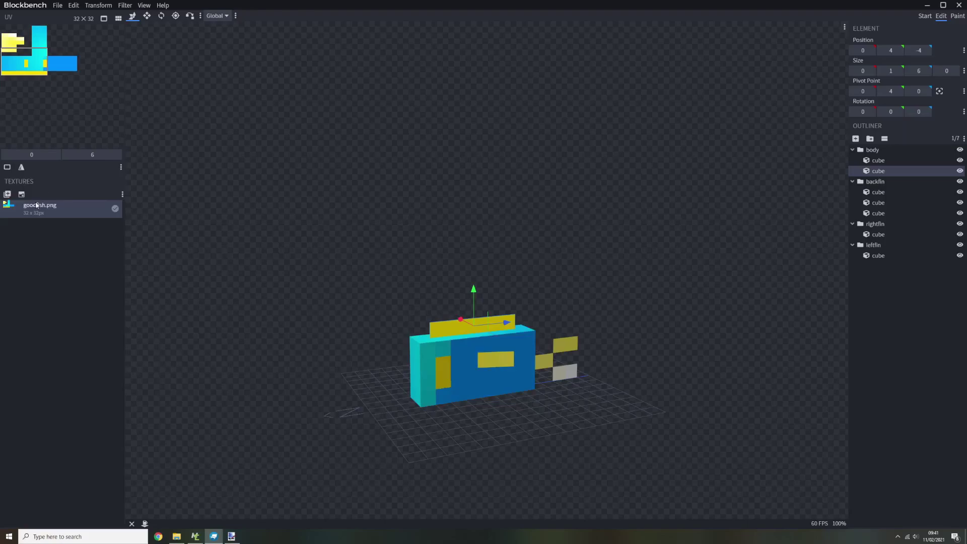
{"action": "left_click", "coordinate": [57, 5]}
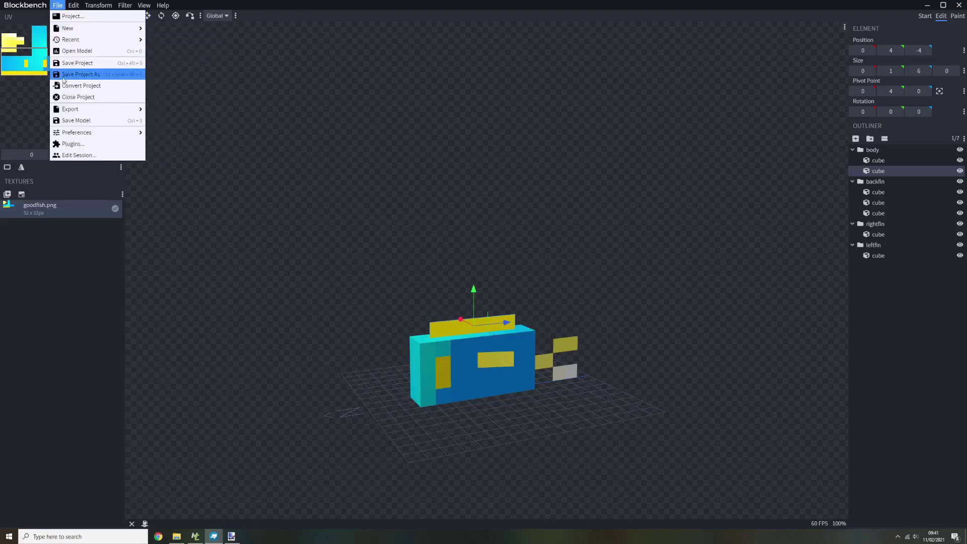
{"action": "mouse_move", "coordinate": [73, 109]}
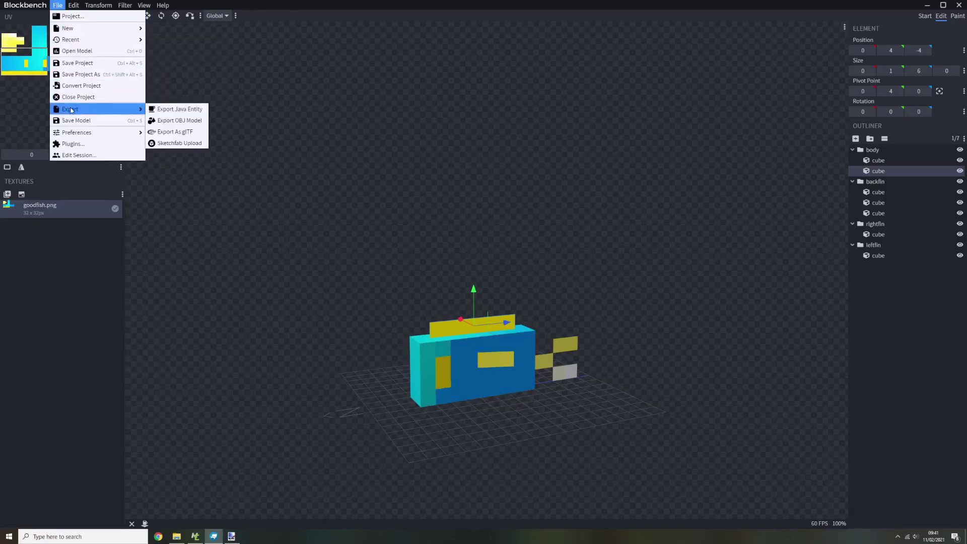
{"action": "left_click", "coordinate": [186, 111]}
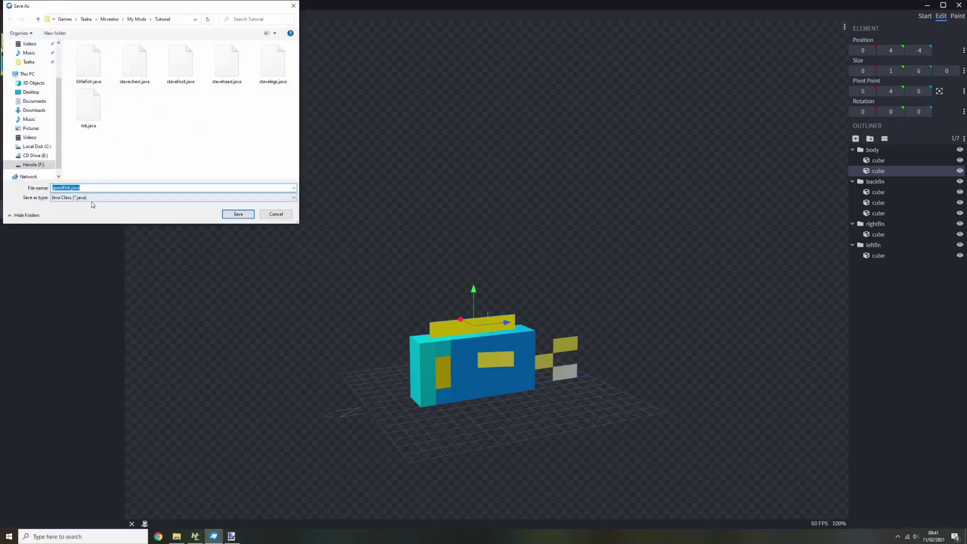
{"action": "left_click", "coordinate": [236, 214]}
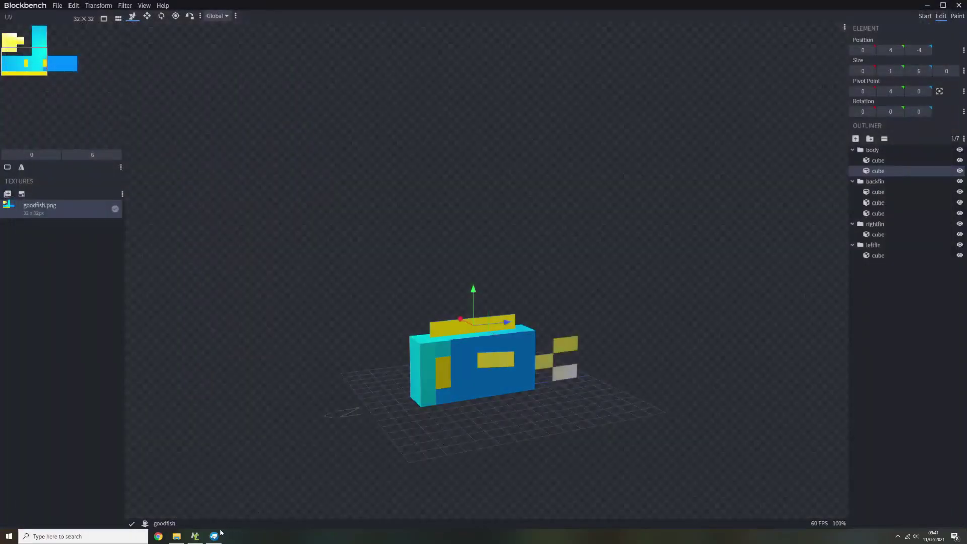
Switch to MCreator and import goodfish.java from the Tutorial folder as a Java 3D model.
{"action": "left_click", "coordinate": [195, 536]}
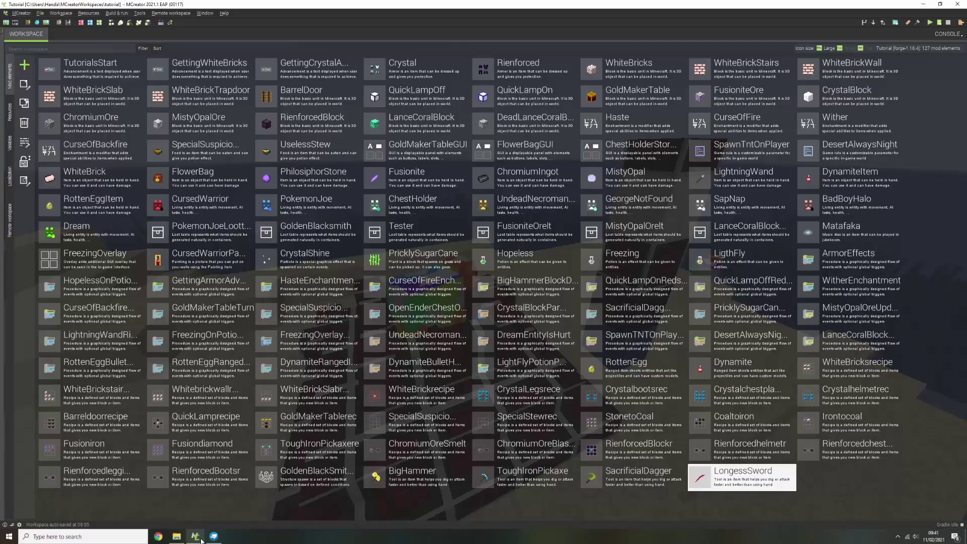
{"action": "left_click", "coordinate": [9, 113]}
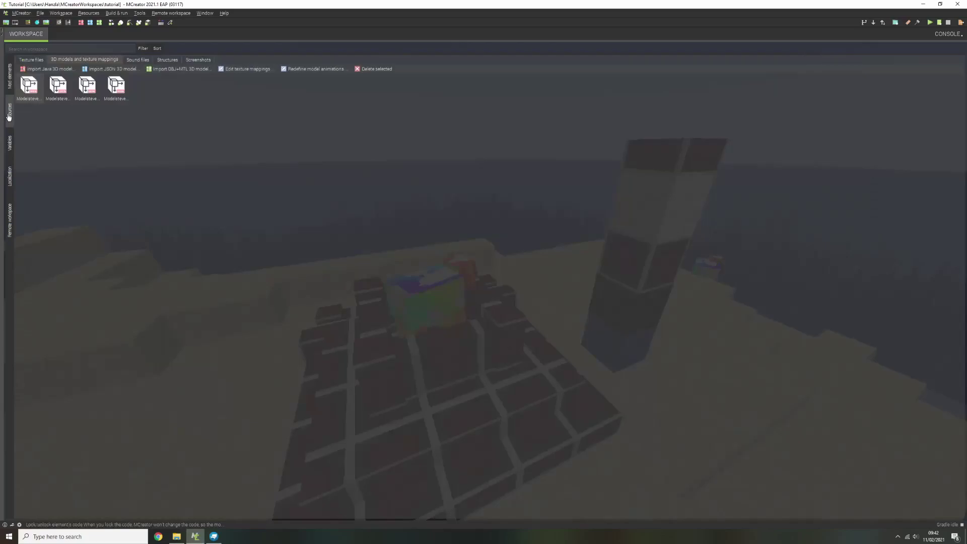
{"action": "left_click", "coordinate": [40, 61]}
{"action": "left_click", "coordinate": [89, 60]}
{"action": "left_click", "coordinate": [39, 68]}
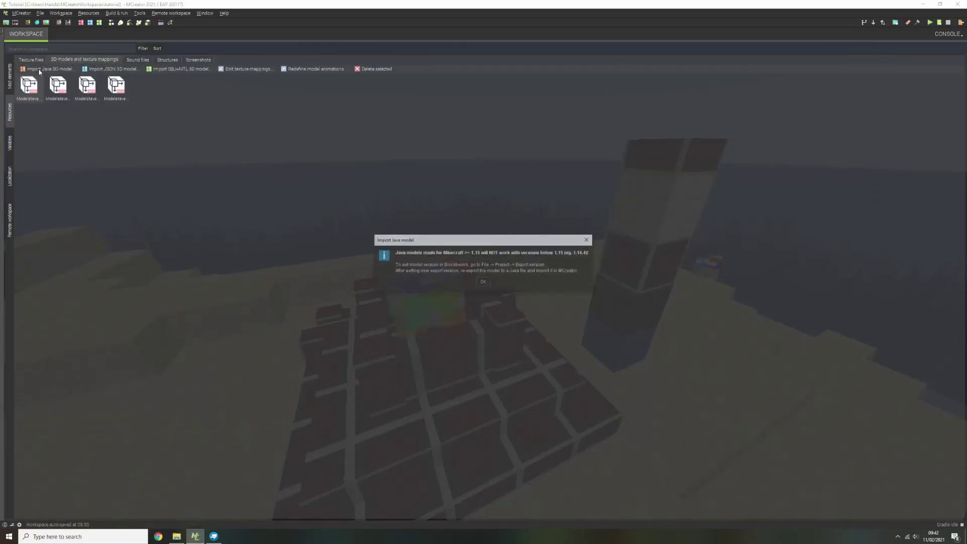
{"action": "left_click", "coordinate": [483, 282]}
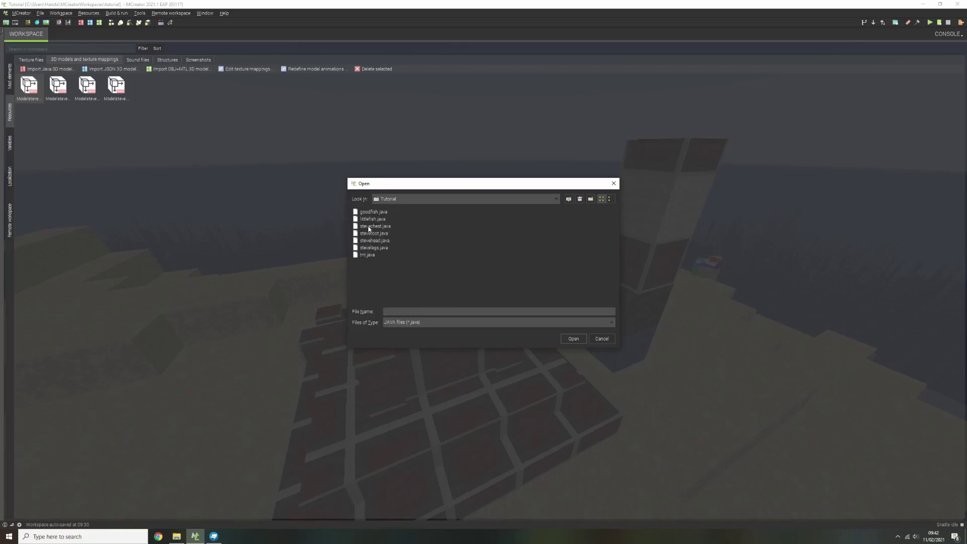
{"action": "left_click", "coordinate": [356, 213]}
{"action": "double_click", "coordinate": [358, 214]}
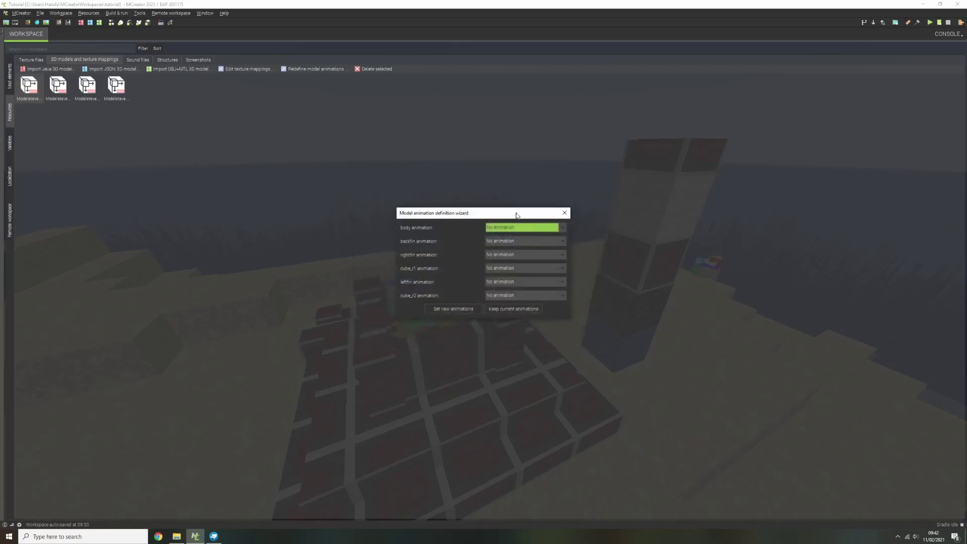
Set the backfin animation to Left arm swing animation (Y axis).
{"action": "left_click", "coordinate": [510, 242]}
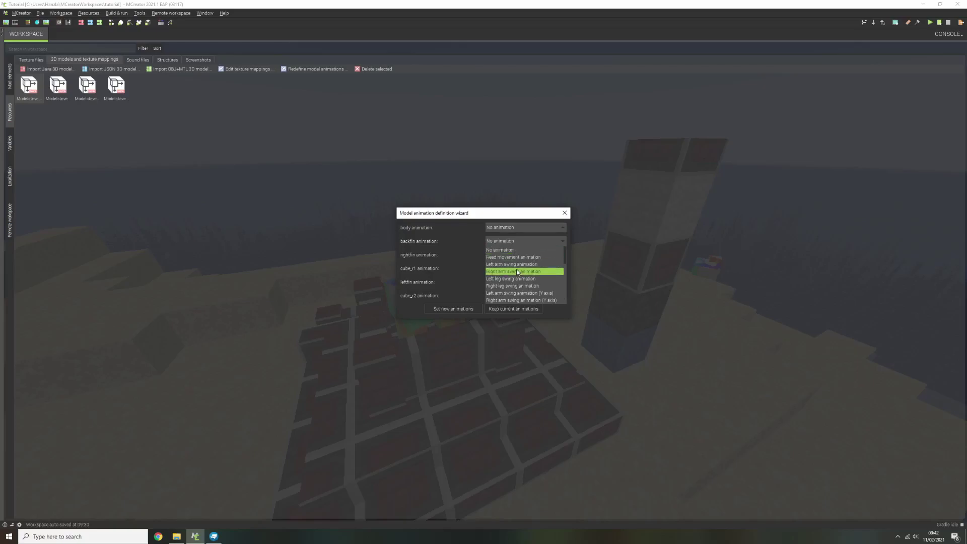
{"action": "scroll", "coordinate": [534, 292], "scroll_direction": "down", "scroll_amount": 2}
{"action": "scroll", "coordinate": [546, 256], "scroll_direction": "up", "scroll_amount": 1}
{"action": "scroll", "coordinate": [553, 274], "scroll_direction": "down", "scroll_amount": 1}
{"action": "left_click", "coordinate": [548, 250]}
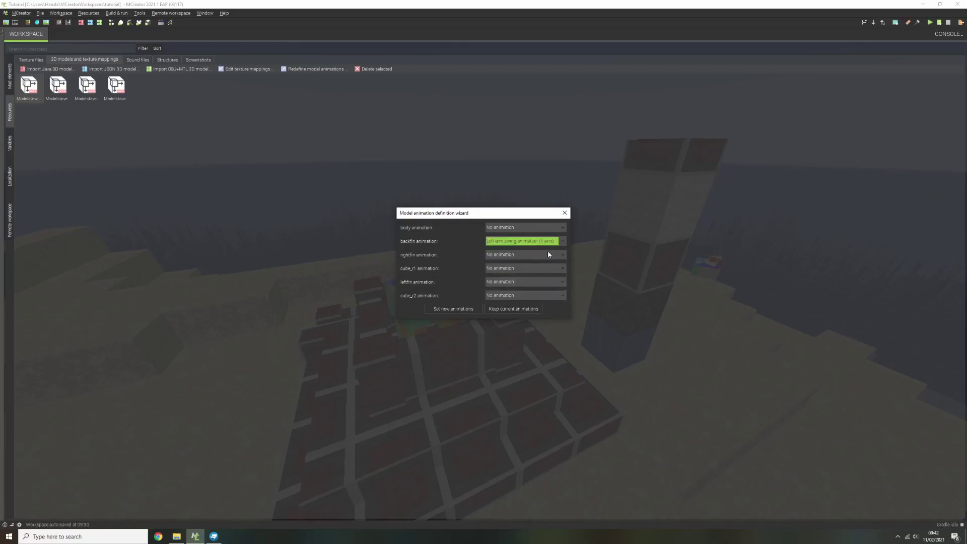
Change the backfin animation to Left leg swing animation (Z axis).
{"action": "left_click", "coordinate": [530, 242]}
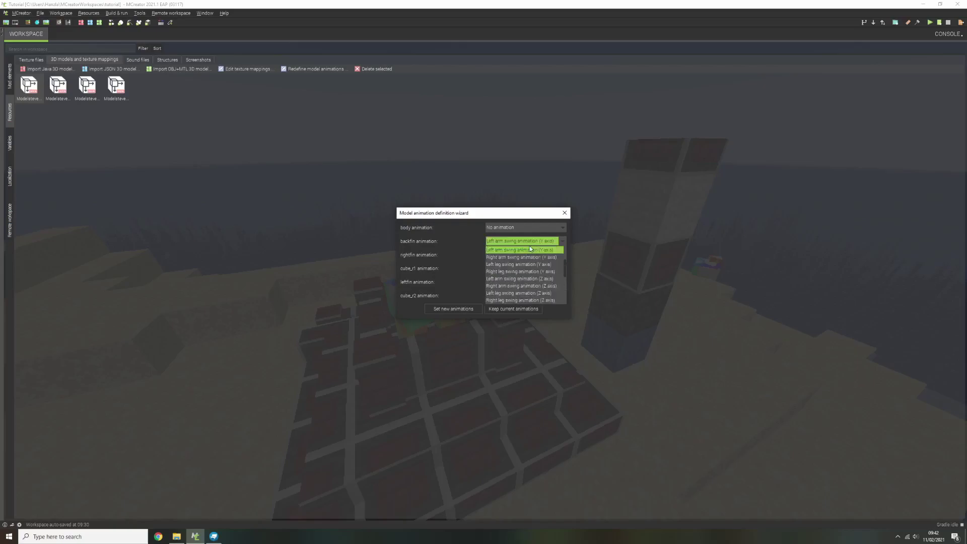
{"action": "scroll", "coordinate": [539, 265], "scroll_direction": "down", "scroll_amount": 3}
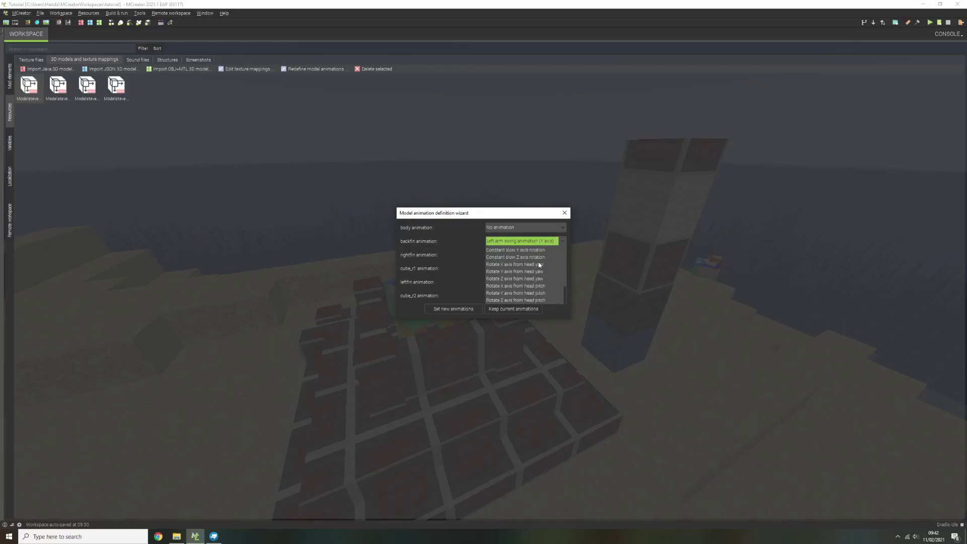
{"action": "scroll", "coordinate": [542, 297], "scroll_direction": "up", "scroll_amount": 1}
{"action": "scroll", "coordinate": [542, 296], "scroll_direction": "up", "scroll_amount": 2}
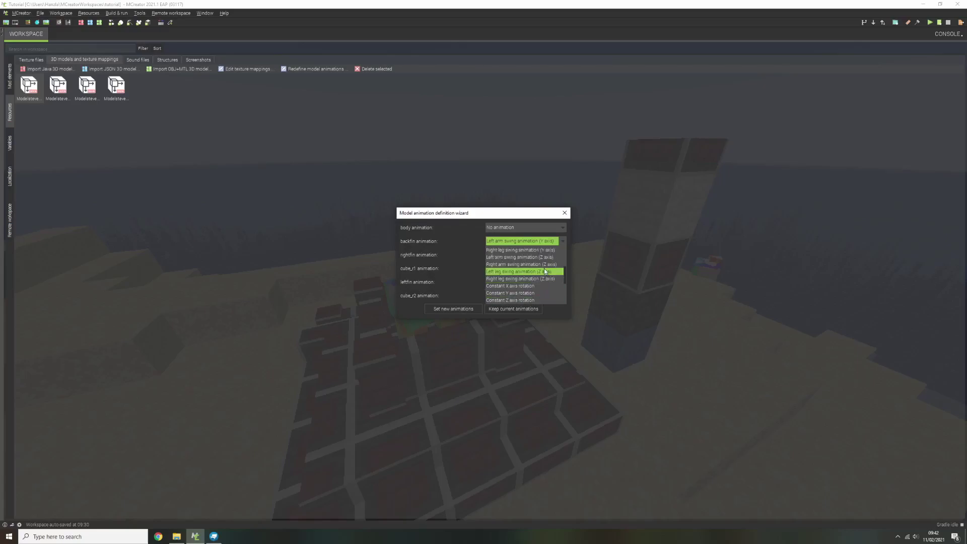
{"action": "left_click", "coordinate": [543, 271]}
Set the rightfin animation to Right arm swing animation (Z axis) and leave cube_r1 at No animation.
{"action": "left_click", "coordinate": [512, 255]}
{"action": "scroll", "coordinate": [543, 299], "scroll_direction": "down", "scroll_amount": 2}
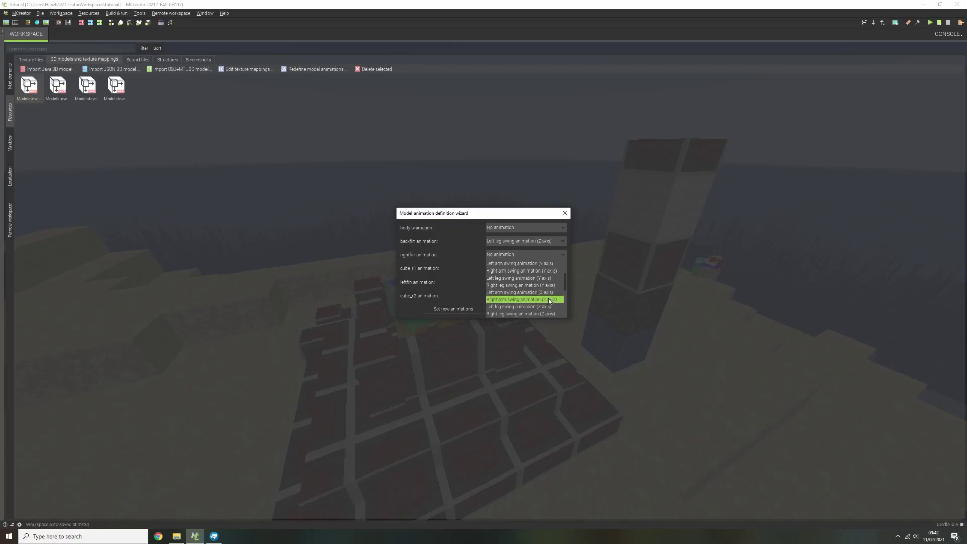
{"action": "left_click", "coordinate": [550, 300]}
{"action": "left_click", "coordinate": [527, 267]}
{"action": "left_click", "coordinate": [523, 276]}
Set the leftfin animation to Left arm swing animation (Z axis) and apply the new animations to the imported model.
{"action": "left_click", "coordinate": [501, 282]}
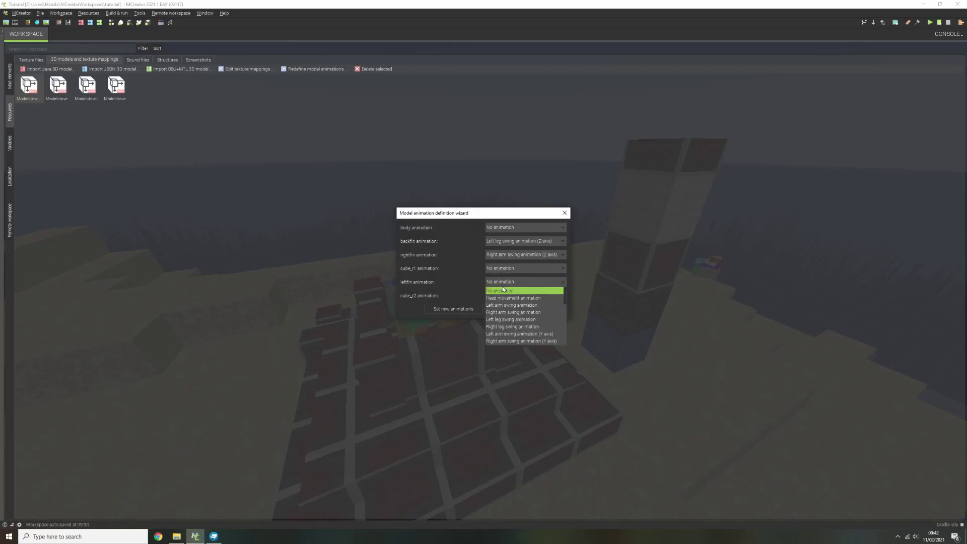
{"action": "scroll", "coordinate": [528, 310], "scroll_direction": "down", "scroll_amount": 3}
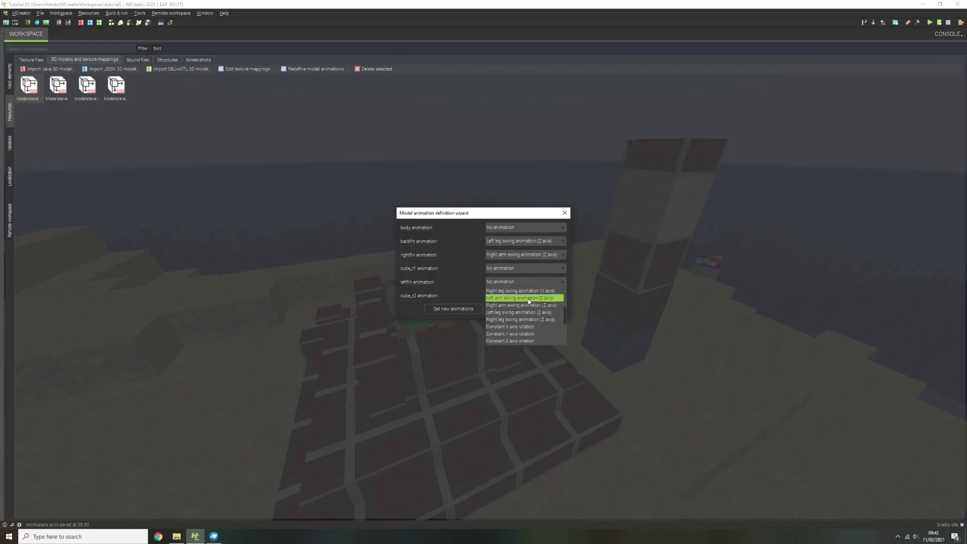
{"action": "left_click", "coordinate": [528, 298]}
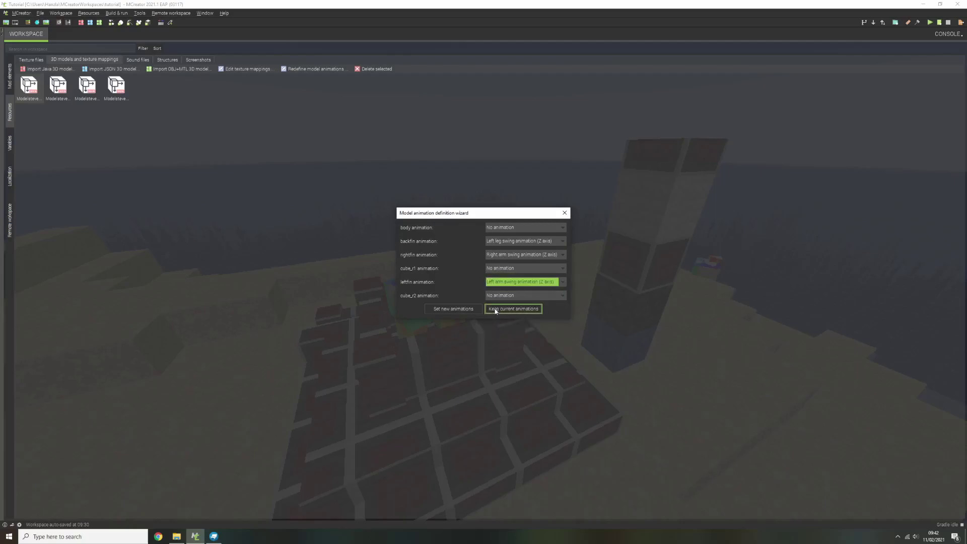
{"action": "left_click", "coordinate": [460, 310]}
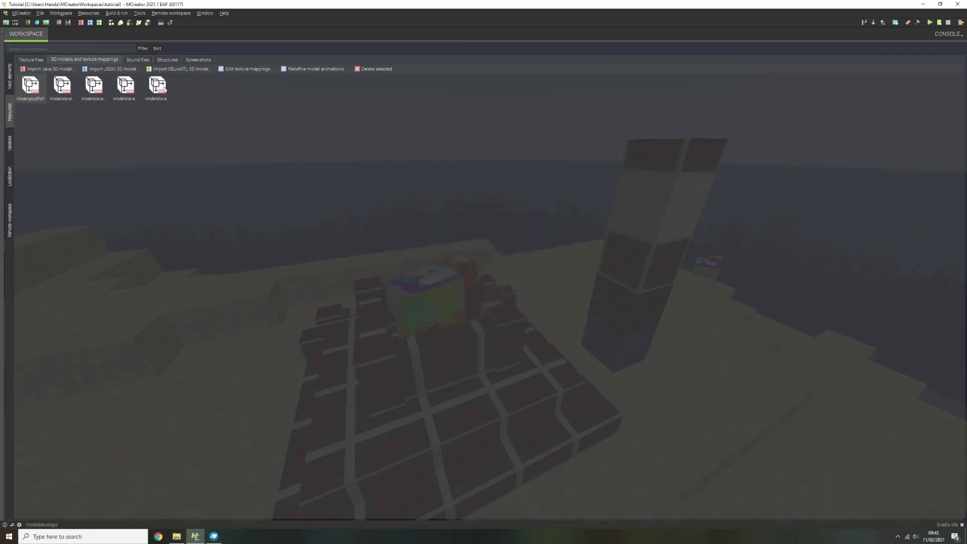
Create a new living entity mod element named GoodFish.
{"action": "left_click", "coordinate": [9, 75]}
{"action": "left_click", "coordinate": [22, 67]}
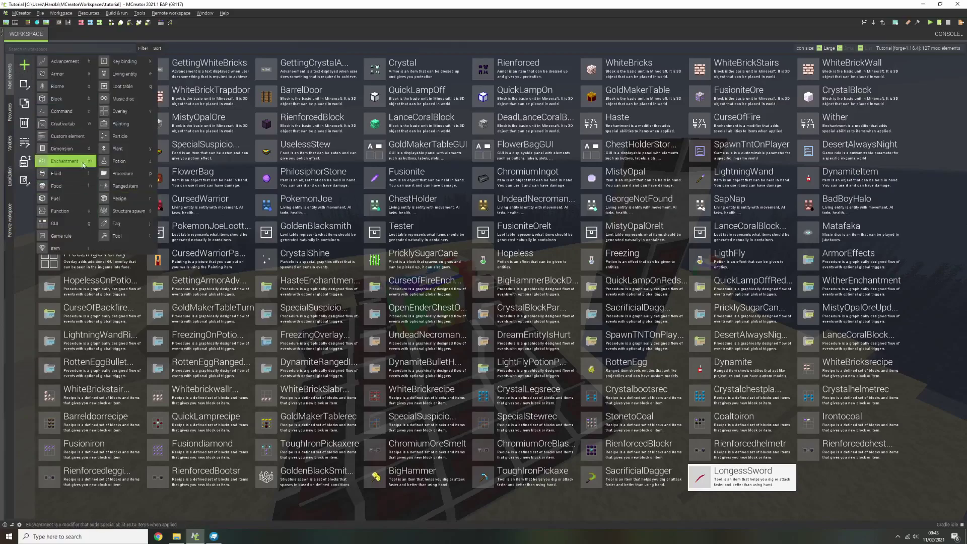
{"action": "left_click", "coordinate": [120, 74]}
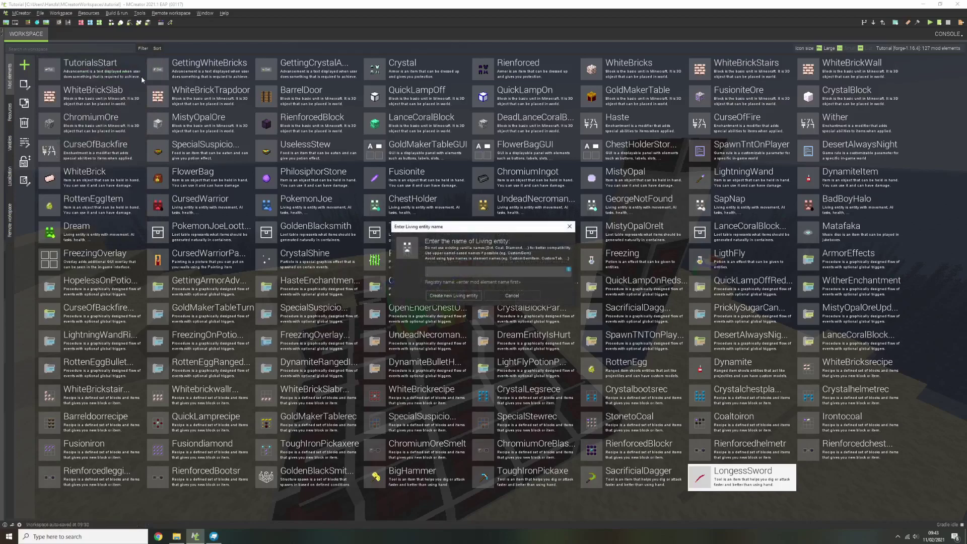
{"action": "type", "text": "GoodFish"}
{"action": "key", "text": "Return"}
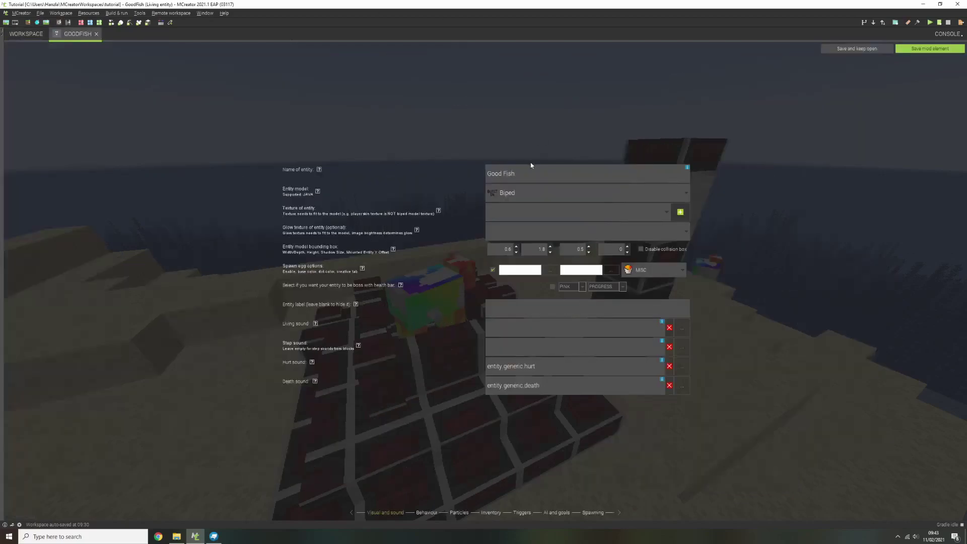
Set the entity model to Modelgoodfish and import goodfish.png from the Tutorial folder as an entity texture.
{"action": "left_click", "coordinate": [568, 195]}
{"action": "scroll", "coordinate": [548, 246], "scroll_direction": "down", "scroll_amount": 1}
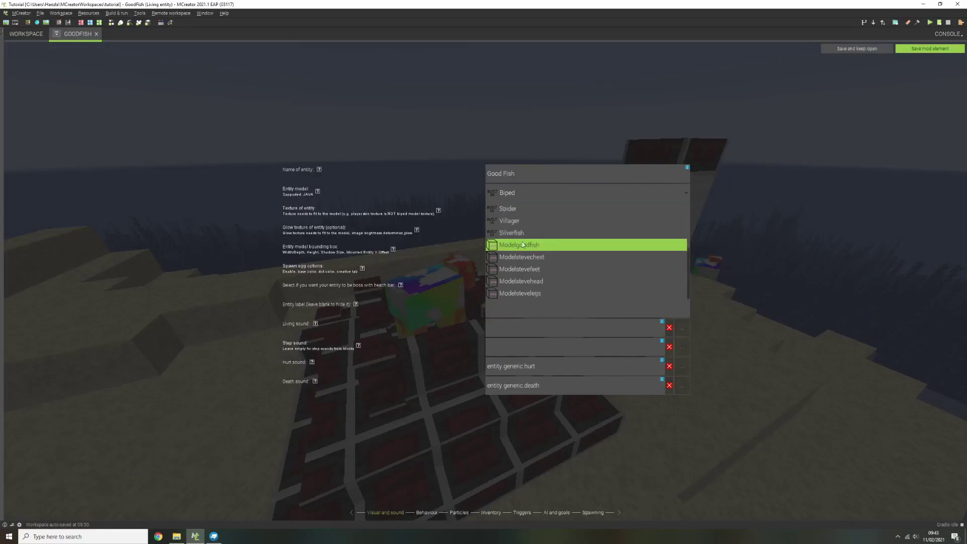
{"action": "left_click", "coordinate": [548, 245]}
{"action": "left_click", "coordinate": [581, 213]}
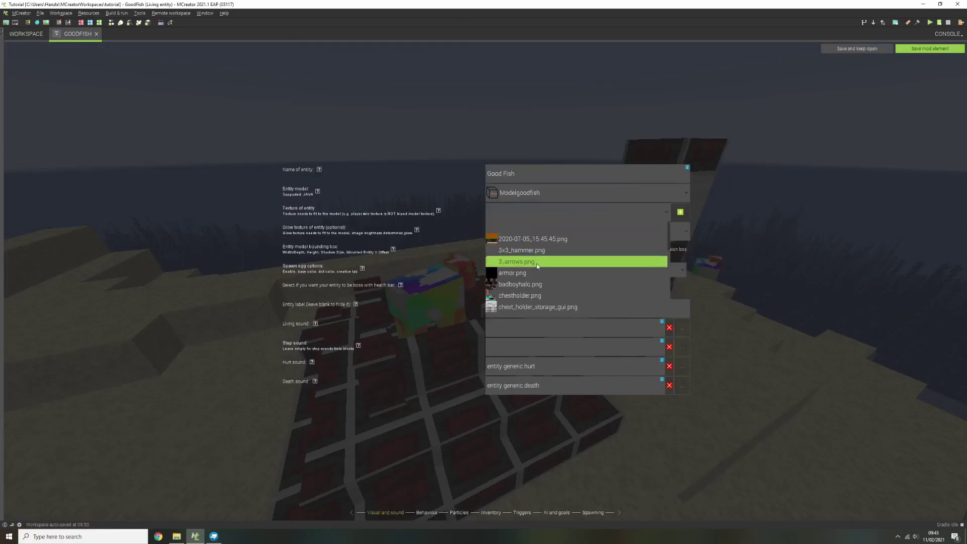
{"action": "left_click", "coordinate": [681, 212]}
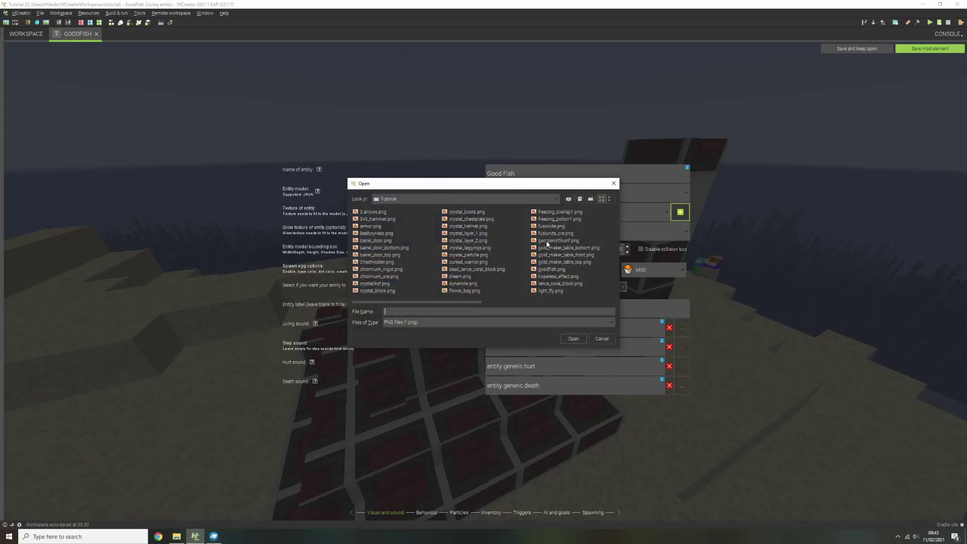
{"action": "left_click", "coordinate": [549, 270]}
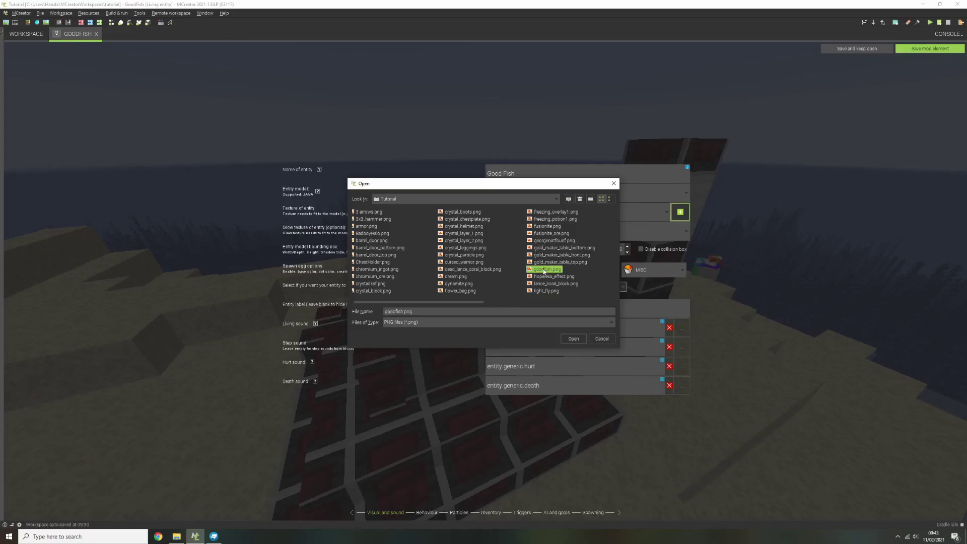
{"action": "double_click", "coordinate": [535, 270]}
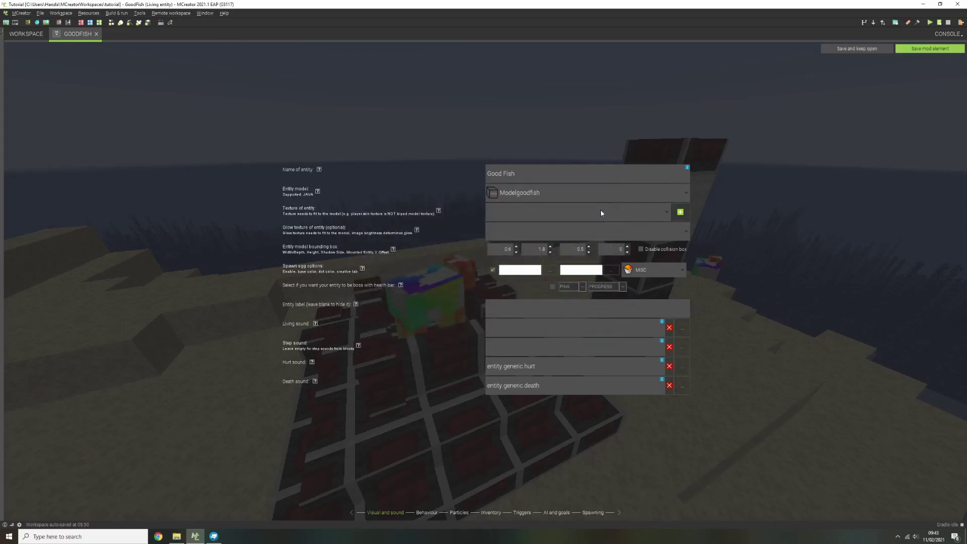